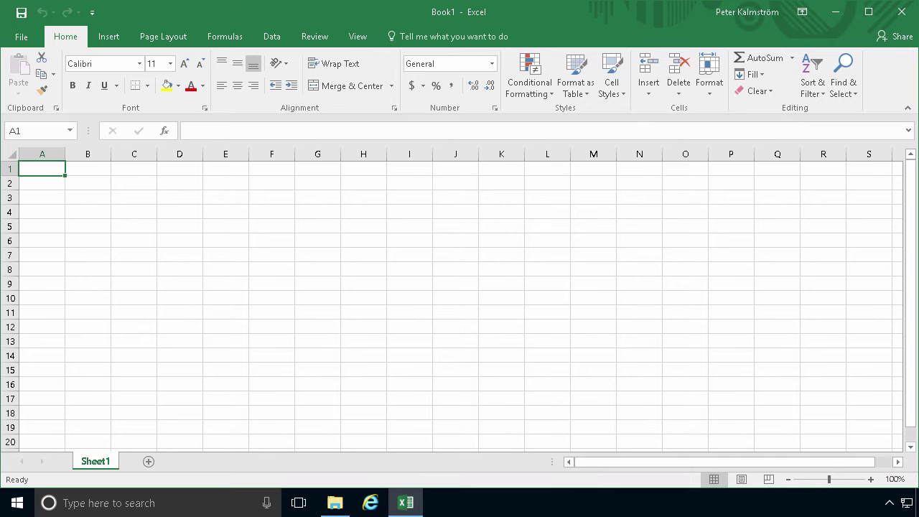
Search the new-workbook templates for 'calendar'
{"action": "left_click", "coordinate": [22, 37]}
{"action": "left_click", "coordinate": [33, 97]}
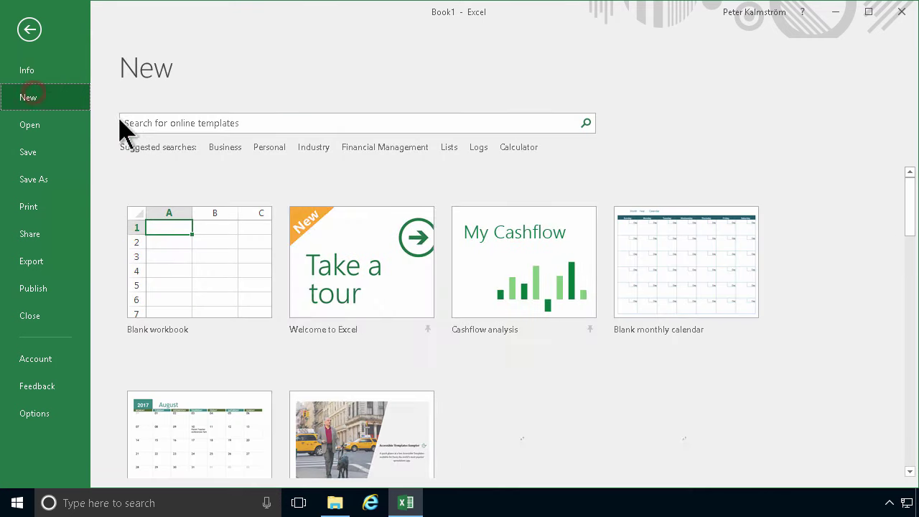
{"action": "left_click", "coordinate": [277, 123]}
{"action": "type", "text": "c"}
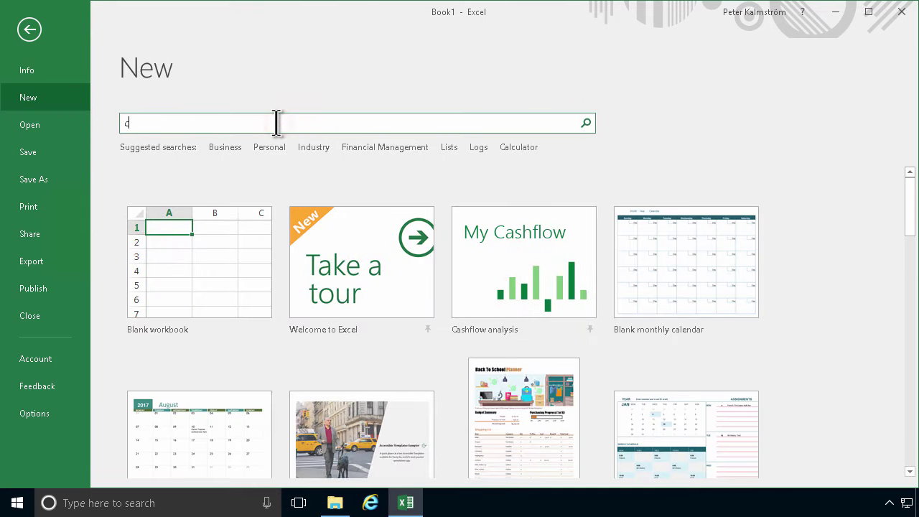
{"action": "type", "text": "alendar"}
{"action": "key", "text": "Return"}
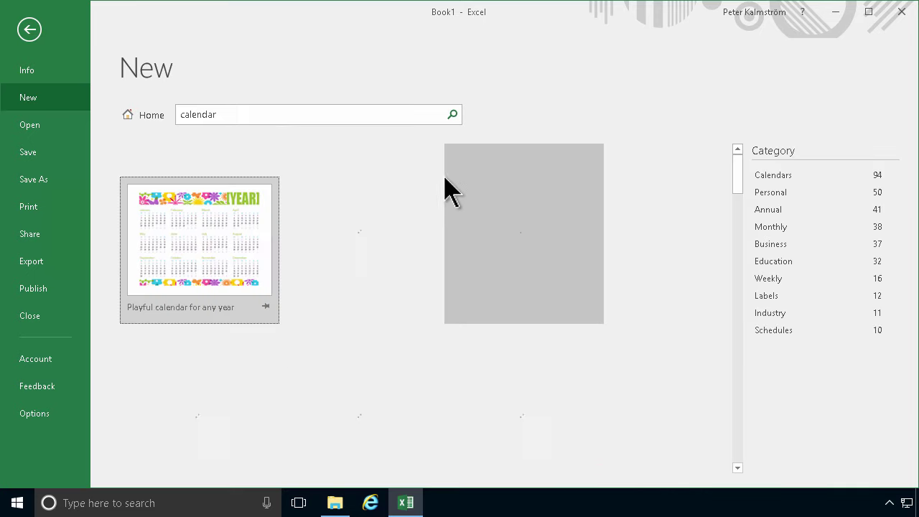
Preview the Student calendar (Sun) and Calendar creator (any year) templates, closing each preview
{"action": "left_click", "coordinate": [410, 236]}
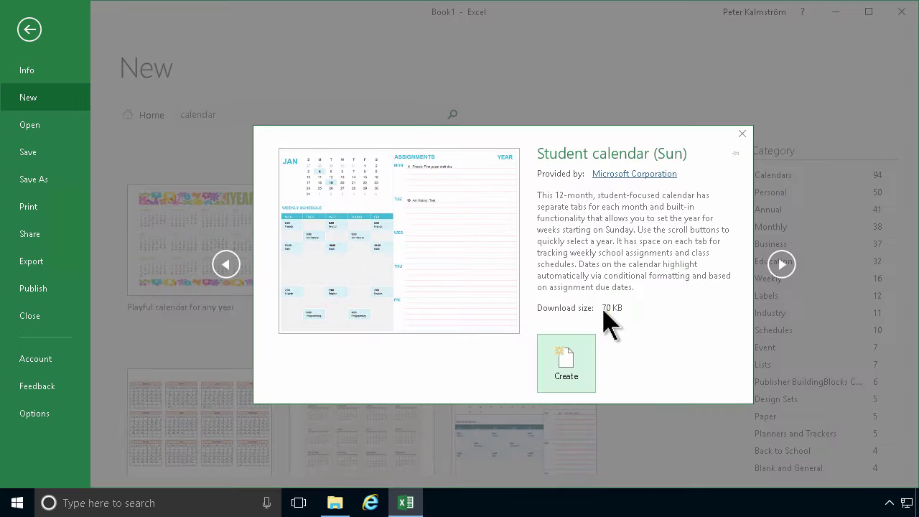
{"action": "left_click", "coordinate": [742, 135]}
{"action": "scroll", "coordinate": [502, 321], "scroll_direction": "down", "scroll_amount": 3}
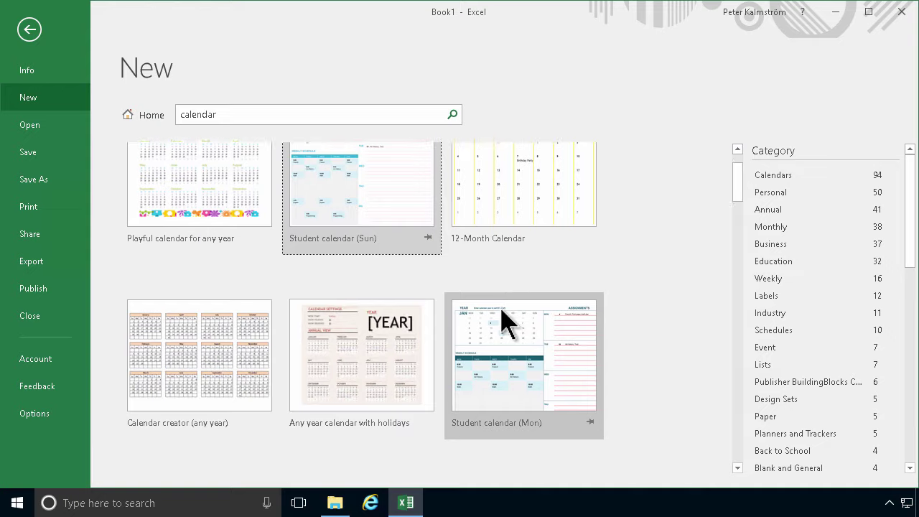
{"action": "left_click", "coordinate": [191, 311]}
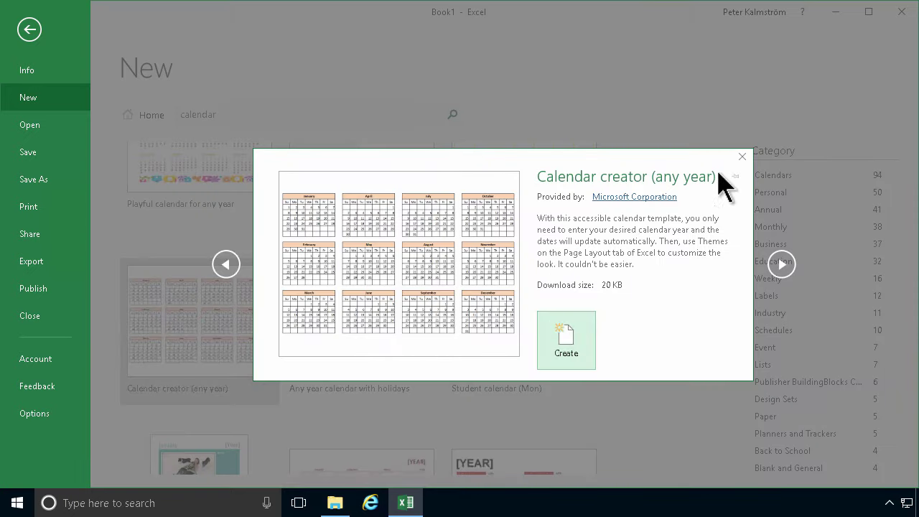
{"action": "left_click", "coordinate": [742, 157]}
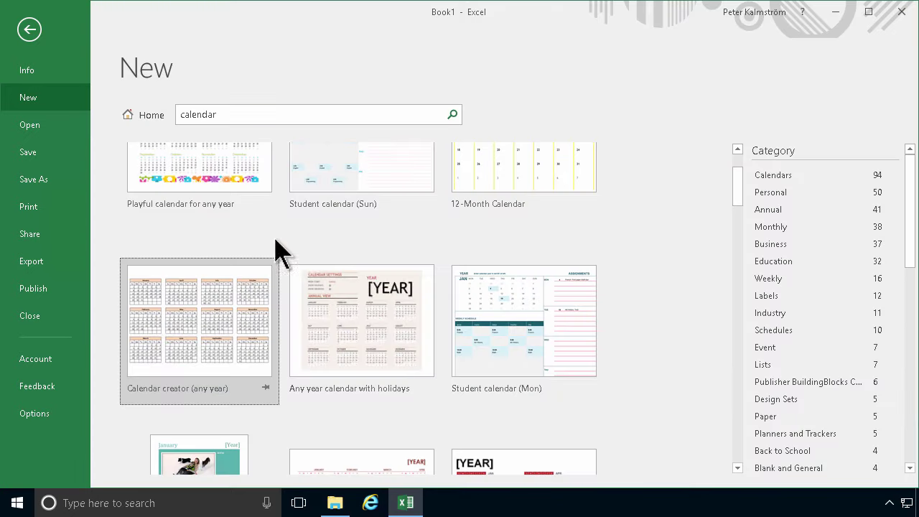
{"action": "scroll", "coordinate": [373, 348], "scroll_direction": "down", "scroll_amount": 3}
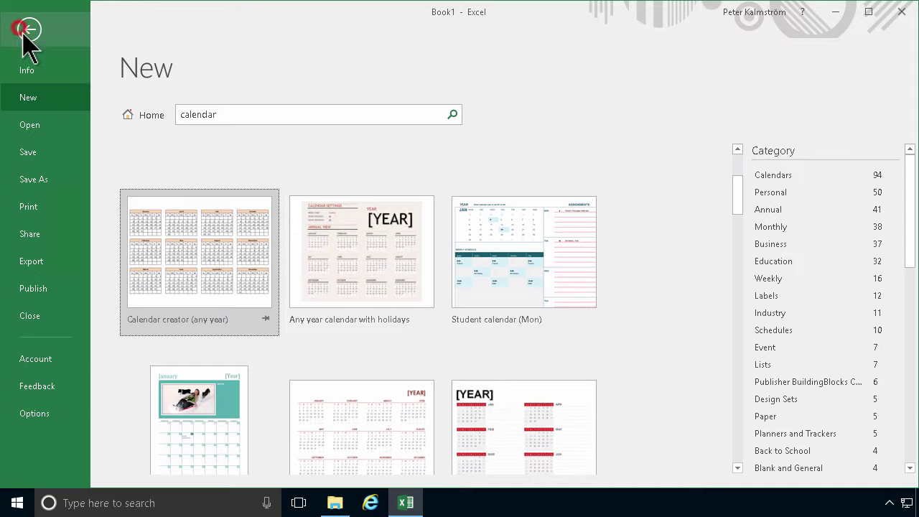
Return to the empty Book1 sheet, select A2:A13, and leave Sheet1's name unchanged
{"action": "left_click", "coordinate": [27, 32]}
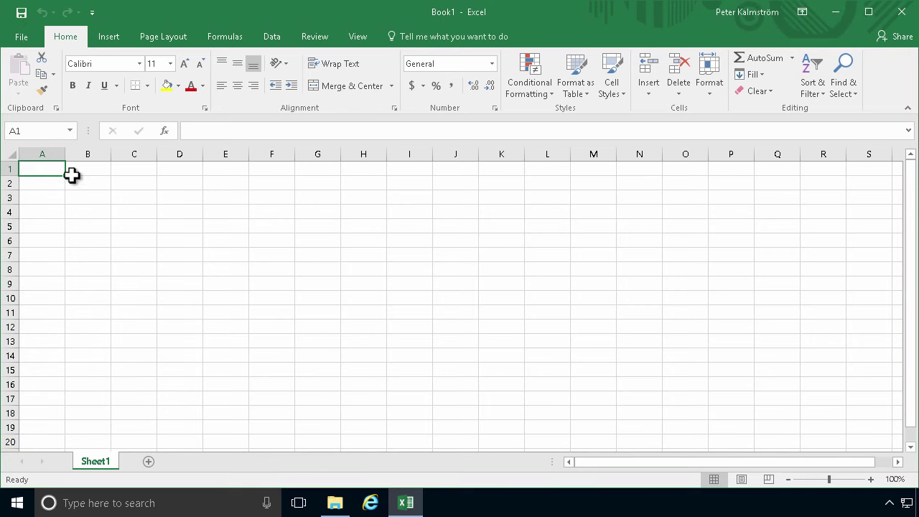
{"action": "left_click_drag", "start_coordinate": [46, 183], "coordinate": [51, 313]}
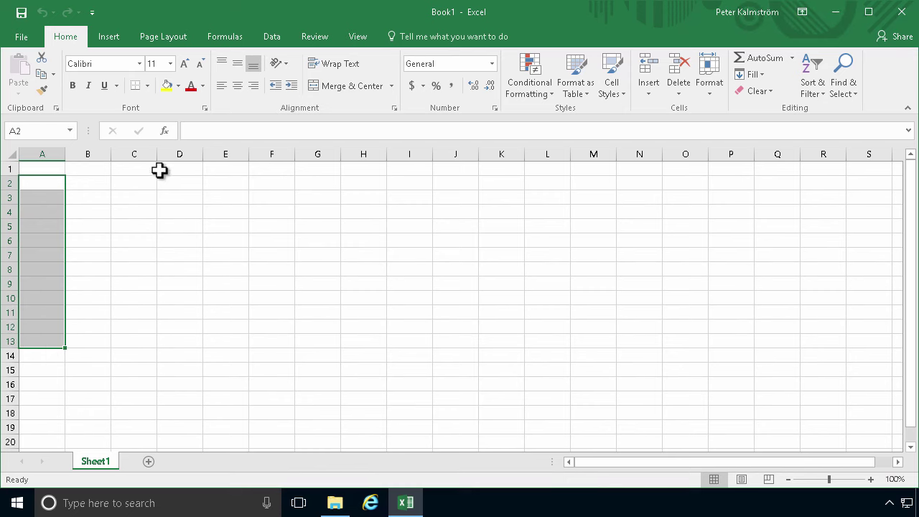
{"action": "left_click", "coordinate": [96, 167]}
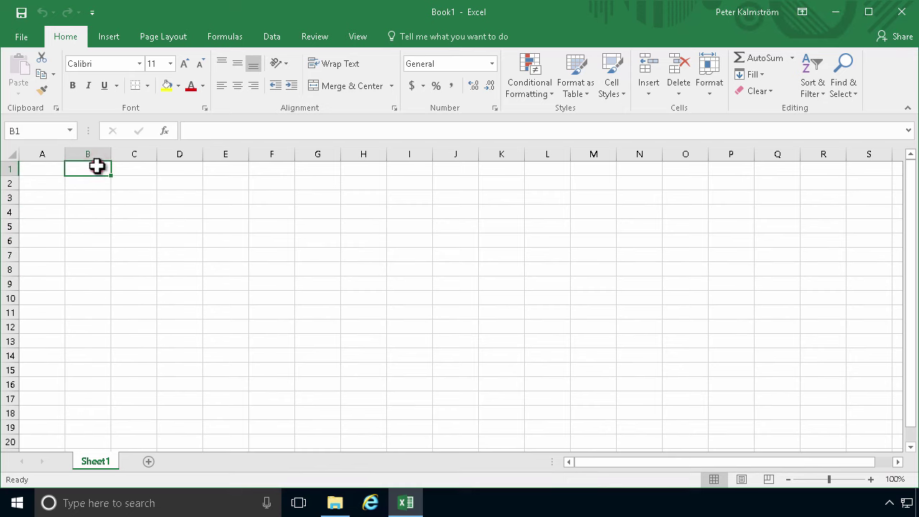
{"action": "double_click", "coordinate": [92, 460]}
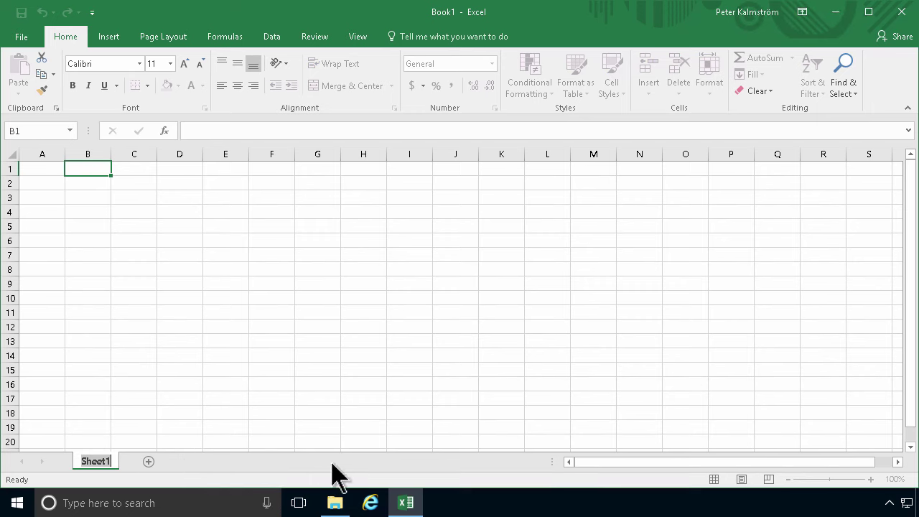
{"action": "left_click", "coordinate": [43, 181]}
{"action": "left_click", "coordinate": [83, 168]}
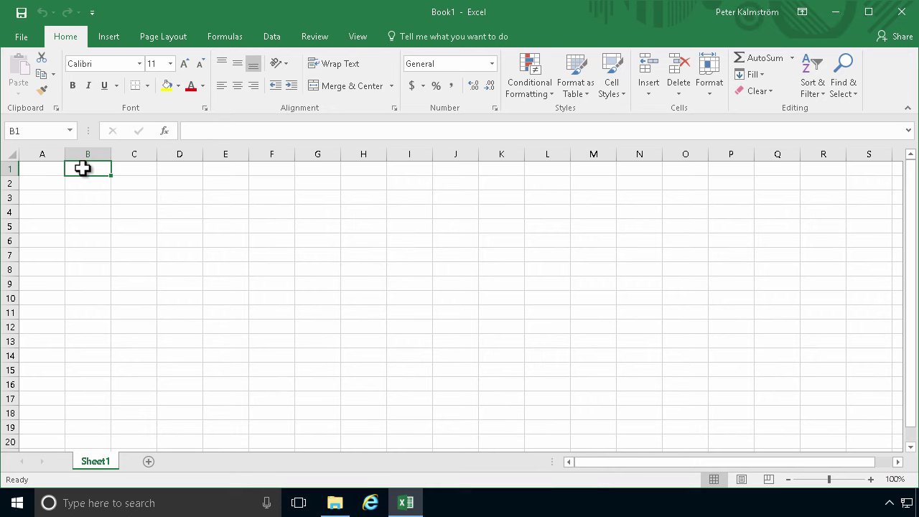
Enter 'Staff' in A2 and two staff names in A3:A4, then autofit column A
{"action": "key", "text": "Left"}
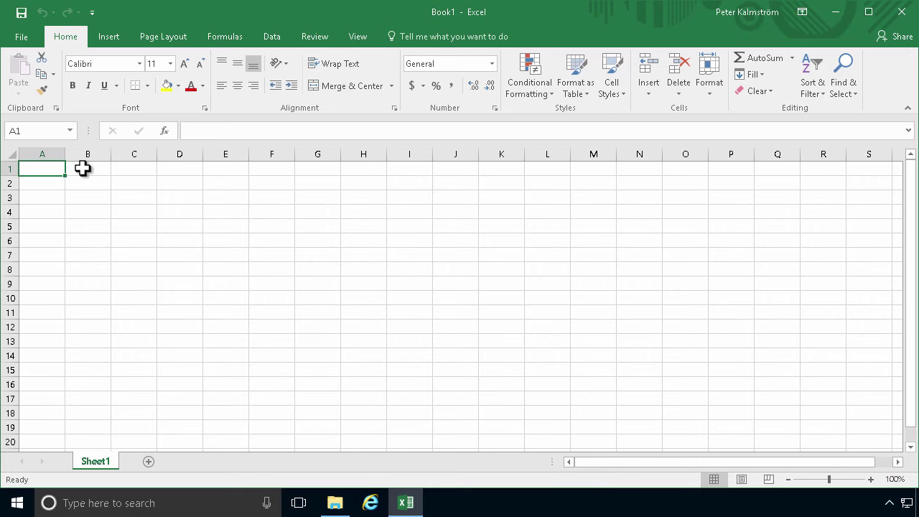
{"action": "key", "text": "Down"}
{"action": "type", "text": "St"}
{"action": "key", "text": "Return"}
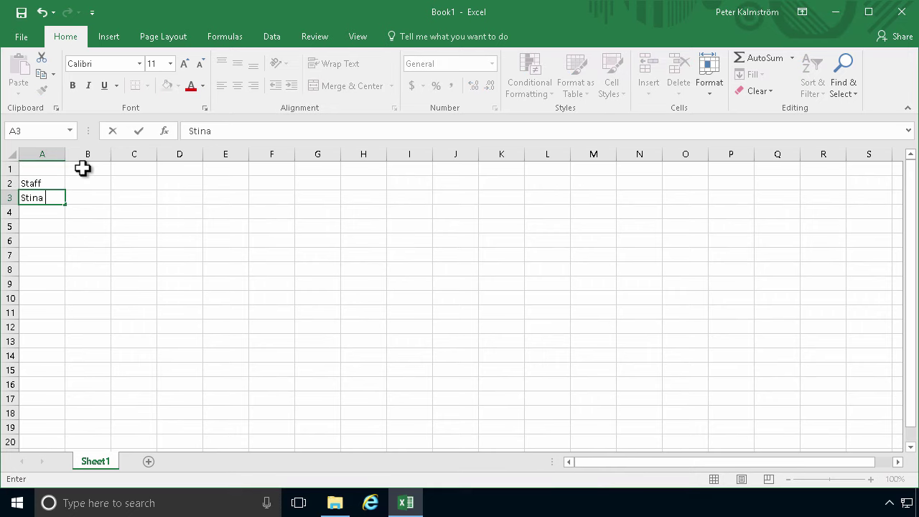
{"action": "key", "text": "Return"}
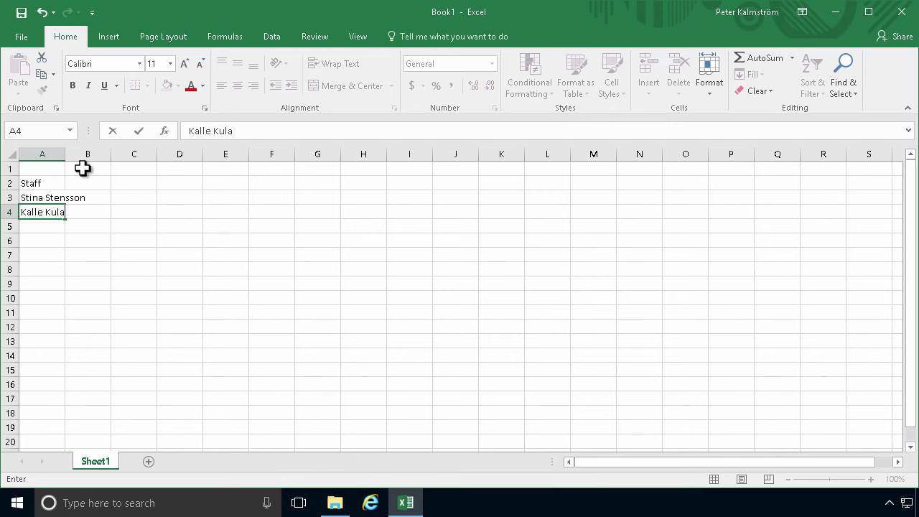
{"action": "key", "text": "Return"}
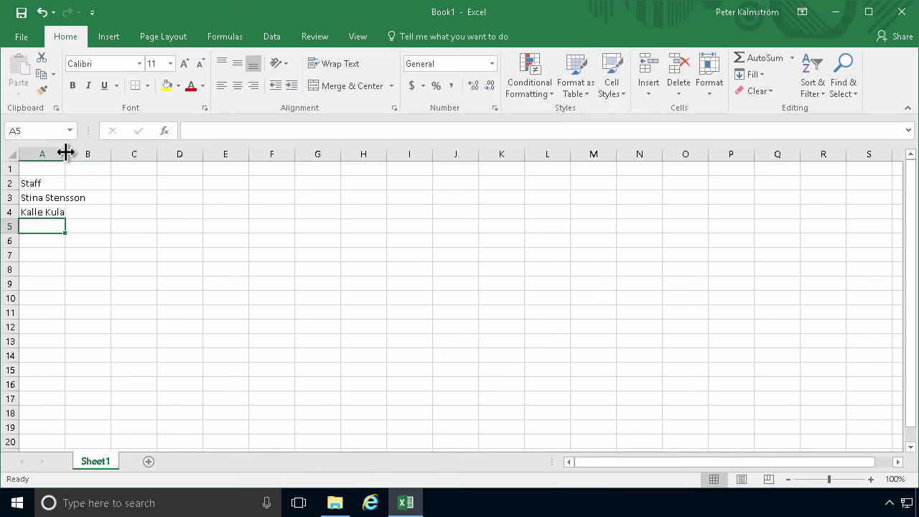
{"action": "double_click", "coordinate": [65, 152]}
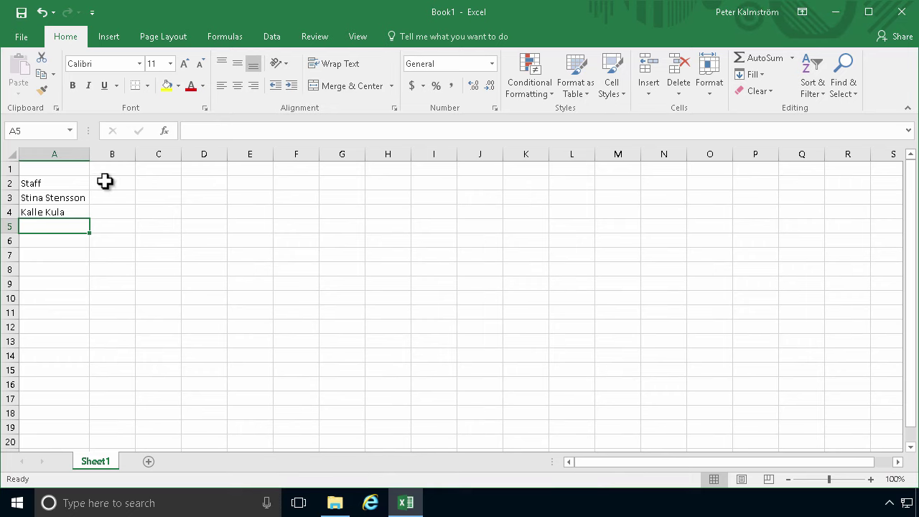
{"action": "left_click", "coordinate": [107, 171]}
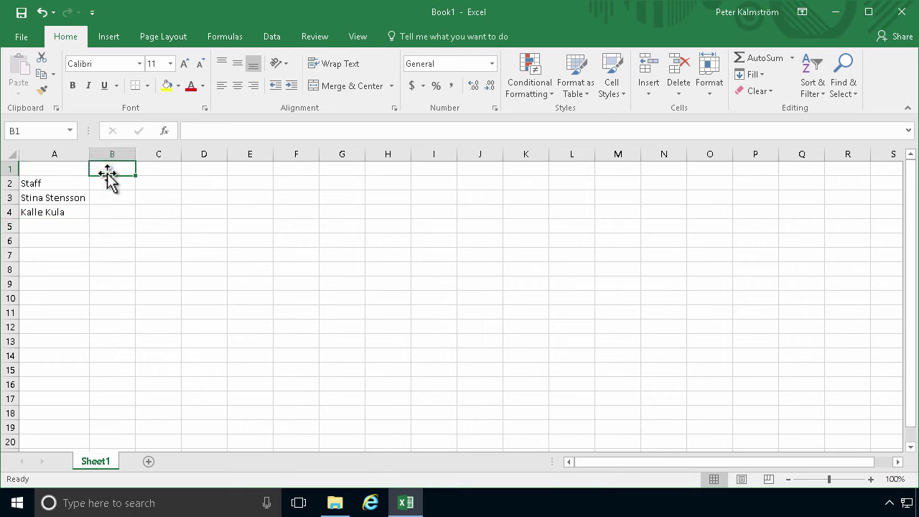
Enter 2018-01-01 in B1 and the next-day formula =B1+1 in C1
{"action": "type", "text": "2018-01-01"}
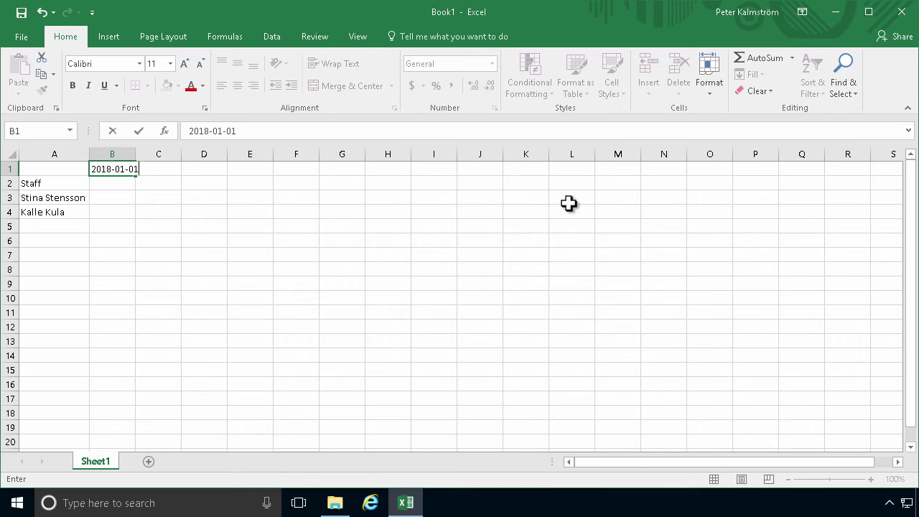
{"action": "key", "text": "Return"}
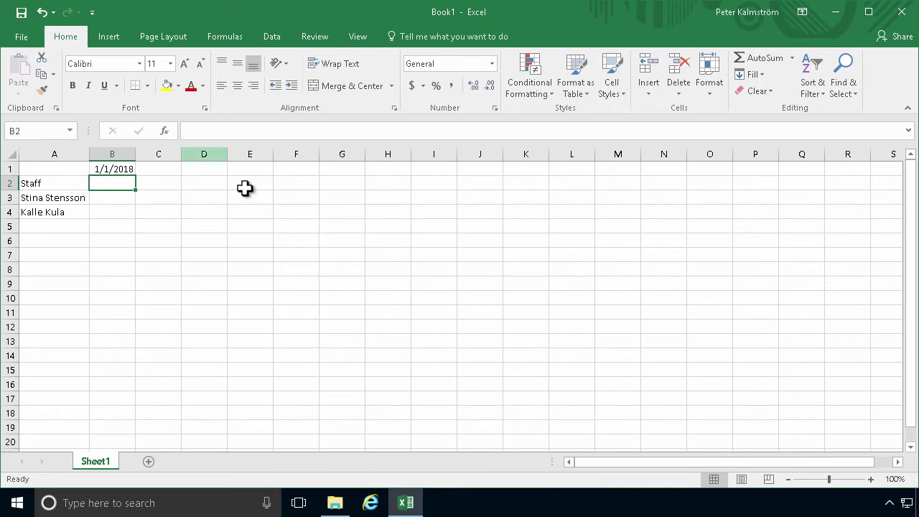
{"action": "left_click", "coordinate": [124, 165]}
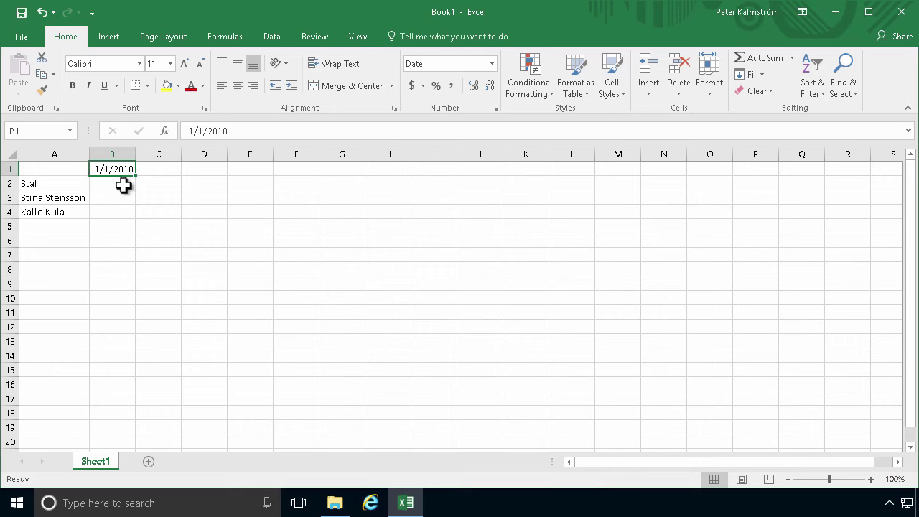
{"action": "left_click", "coordinate": [157, 170]}
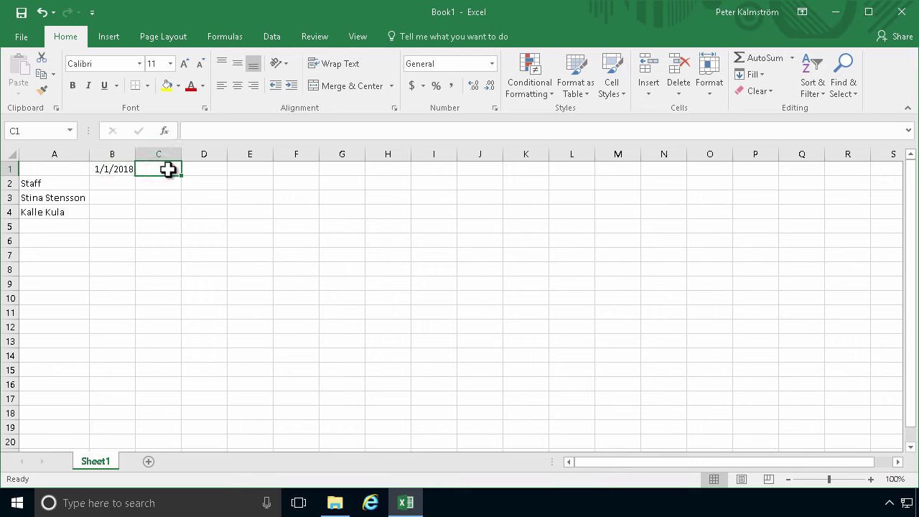
{"action": "type", "text": "="}
{"action": "key", "text": "Left"}
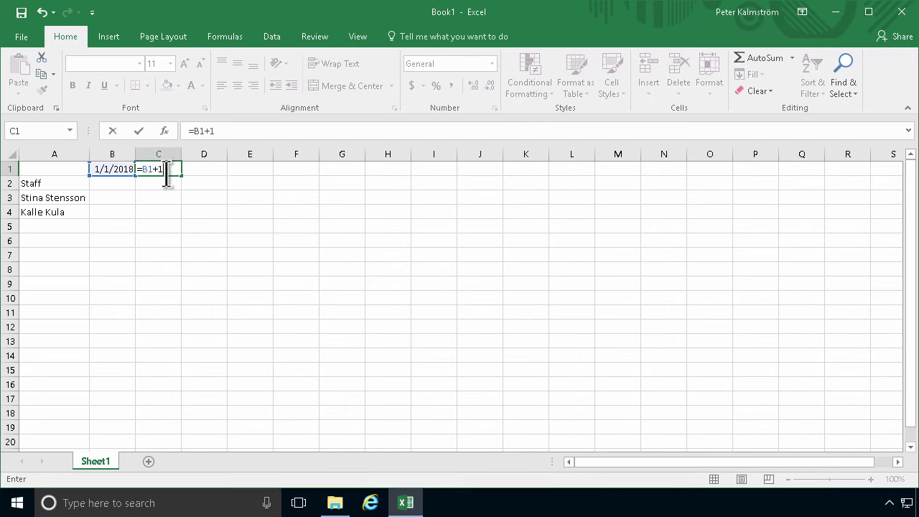
{"action": "key", "text": "Return"}
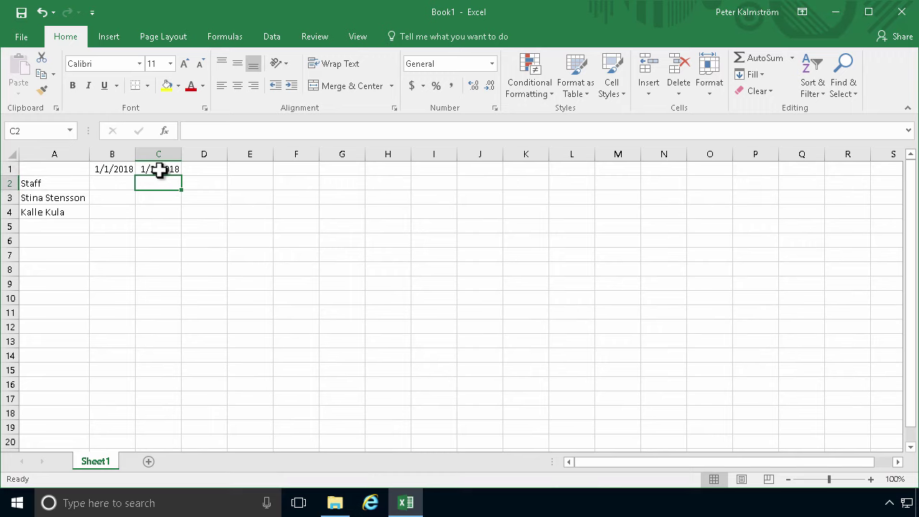
{"action": "left_click", "coordinate": [164, 170]}
Fill the +1 date formula across row 1 to AF1 and autofit columns B through AF
{"action": "left_click_drag", "start_coordinate": [185, 179], "coordinate": [689, 183]}
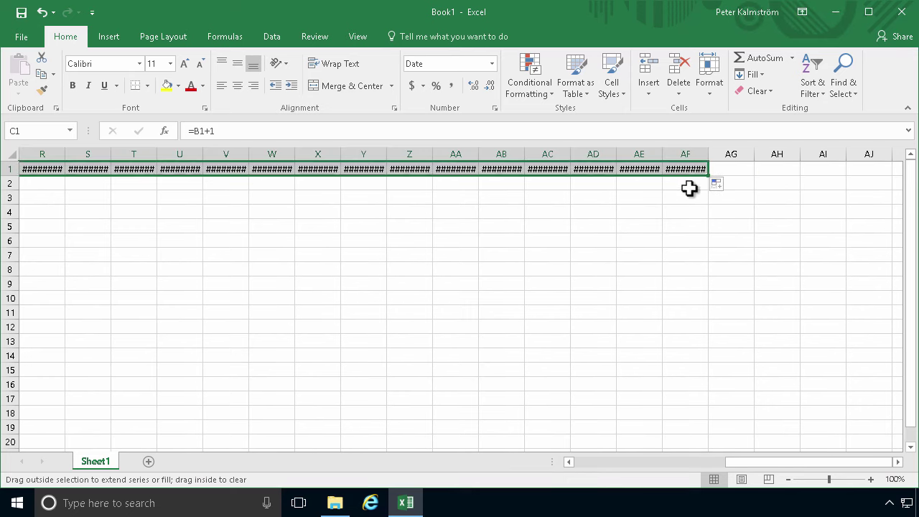
{"action": "left_click", "coordinate": [685, 170]}
{"action": "left_click", "coordinate": [689, 153]}
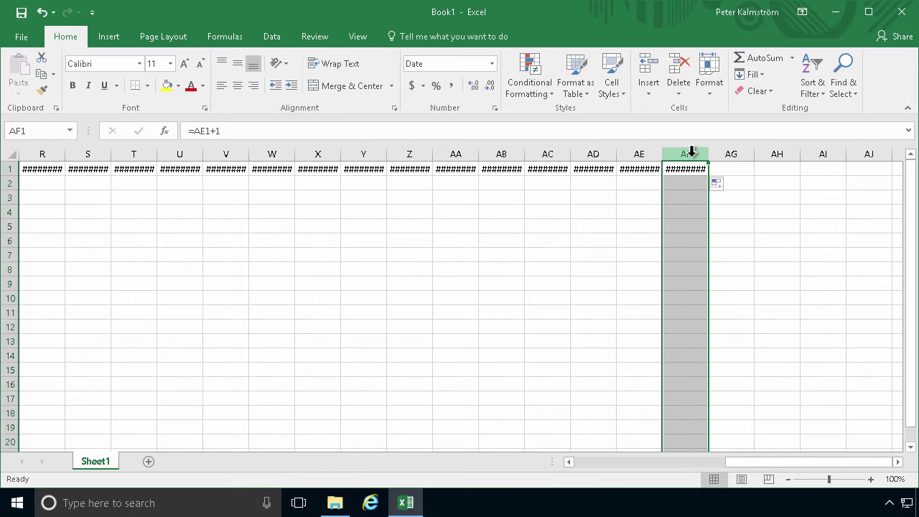
{"action": "key", "text": "ctrl+shift+Left"}
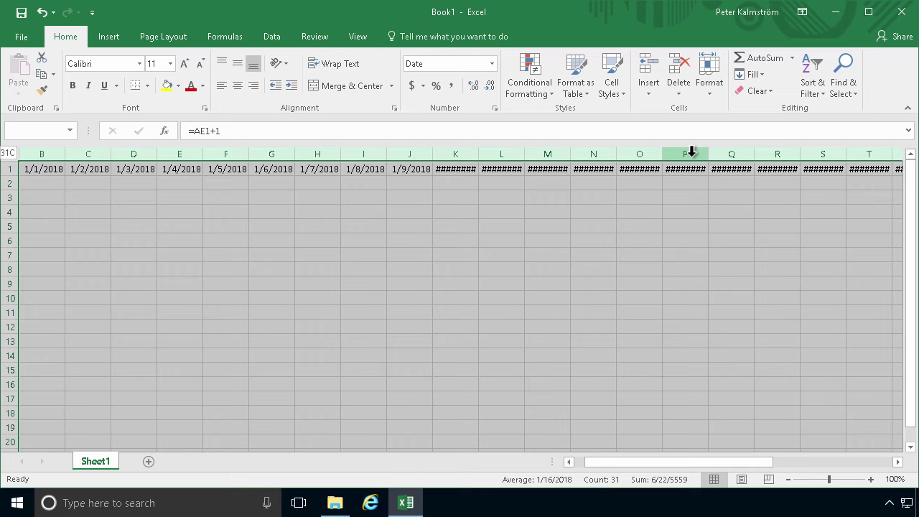
{"action": "double_click", "coordinate": [68, 154]}
Check a row 1 date formula, jump to the last date, then move to cell B2
{"action": "left_click_drag", "start_coordinate": [726, 461], "coordinate": [796, 461]}
{"action": "left_click", "coordinate": [800, 297]}
{"action": "left_click", "coordinate": [816, 173]}
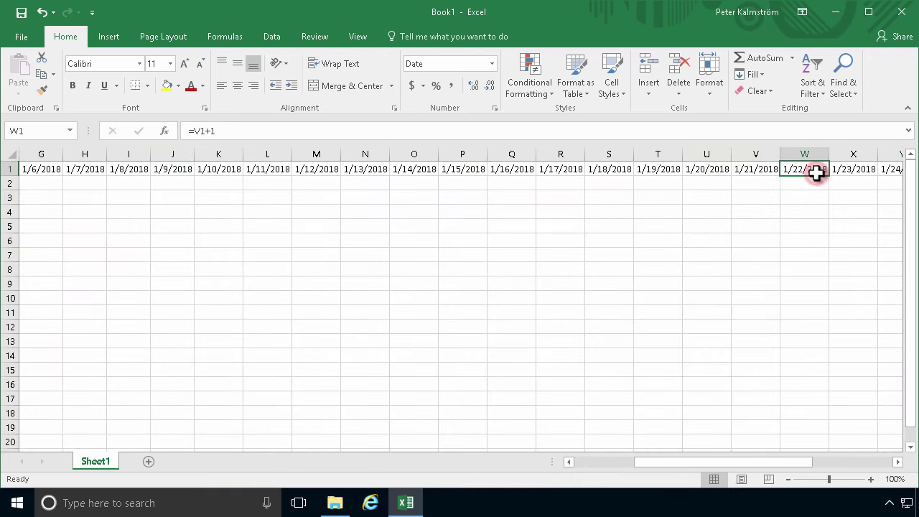
{"action": "key", "text": "ctrl+Right"}
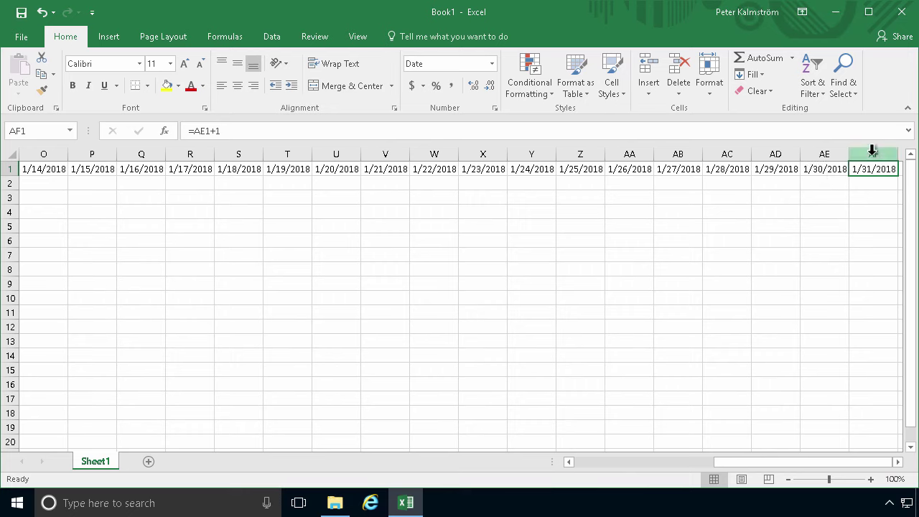
{"action": "left_click", "coordinate": [864, 181]}
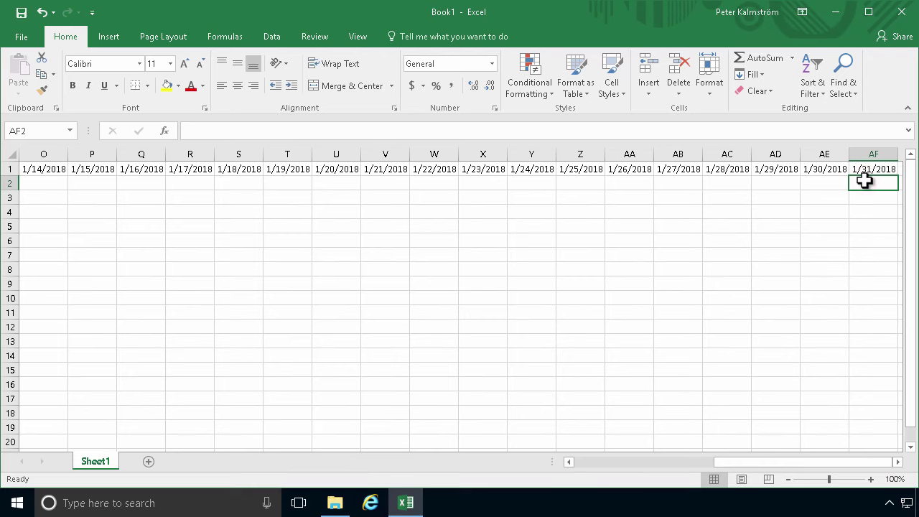
{"action": "key", "text": "Home"}
{"action": "key", "text": "Right"}
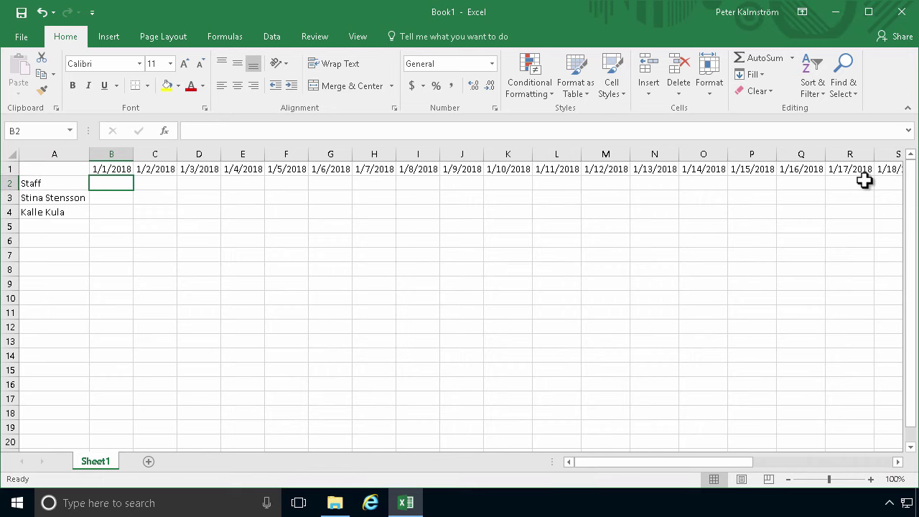
Enter =B1 in B2 and fill it across row 2 through AF2
{"action": "type", "text": "="}
{"action": "key", "text": "Up"}
{"action": "key", "text": "Return"}
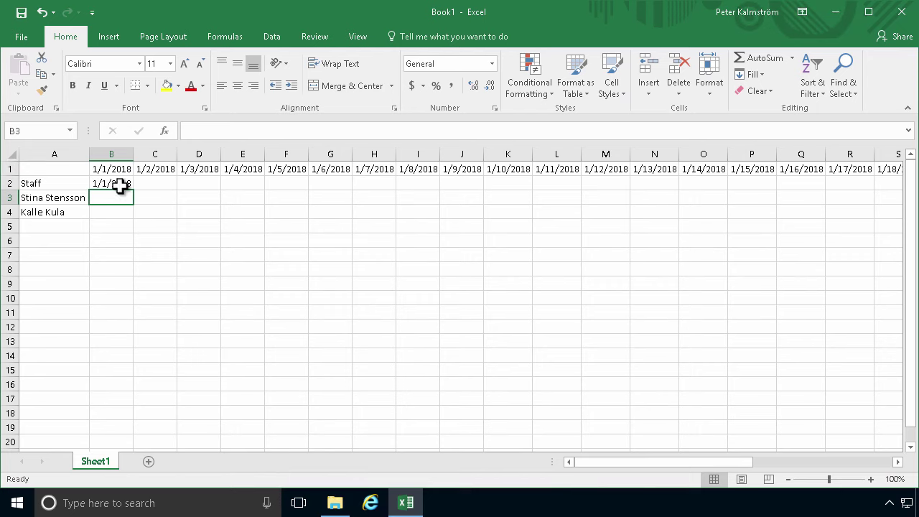
{"action": "left_click", "coordinate": [119, 186]}
{"action": "left_click_drag", "start_coordinate": [134, 191], "coordinate": [835, 189]}
{"action": "left_click", "coordinate": [814, 209]}
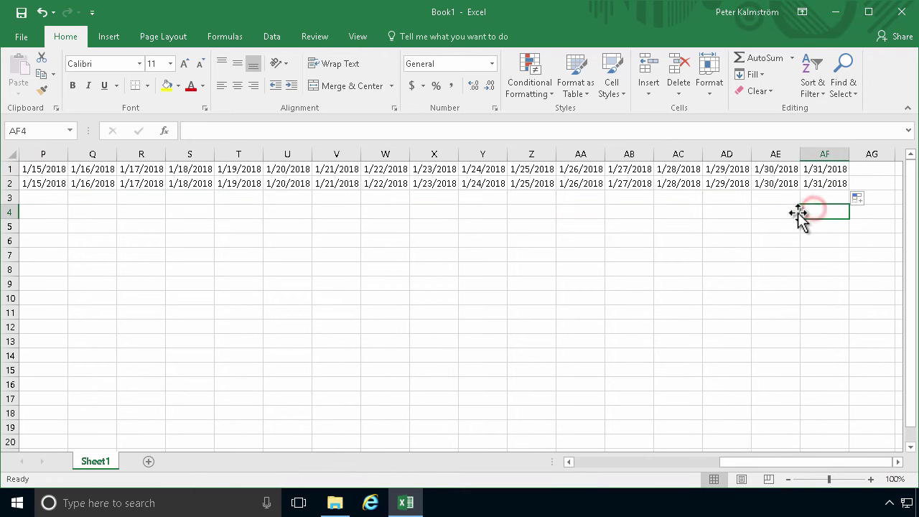
Select the row 1 dates B1:AF1 for number formatting
{"action": "key", "text": "ctrl+Home"}
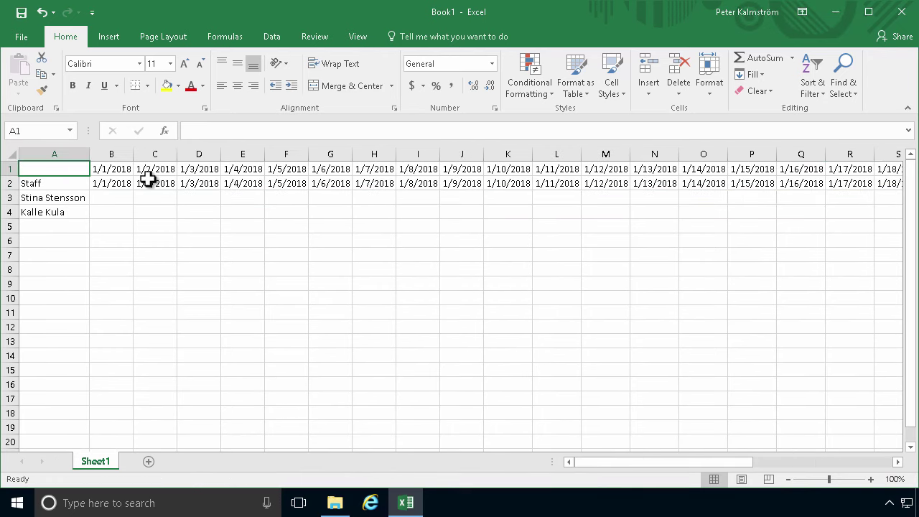
{"action": "left_click", "coordinate": [115, 171]}
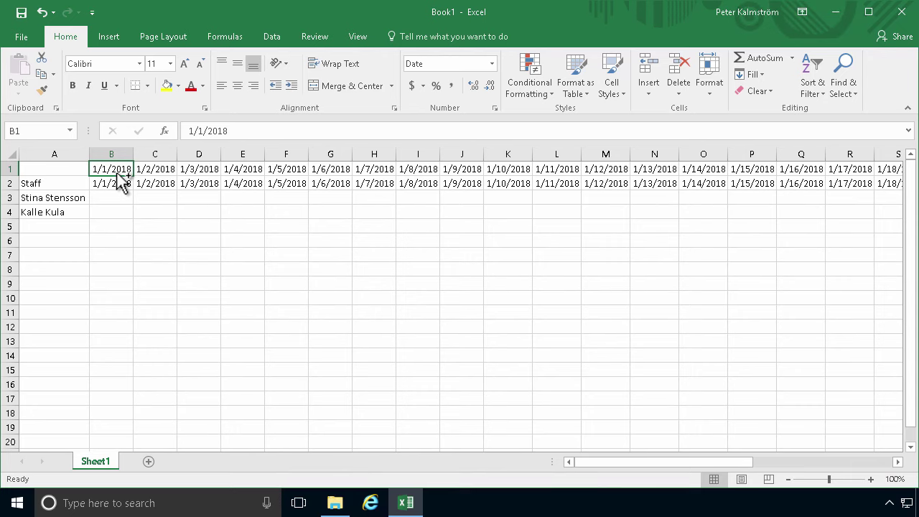
{"action": "key", "text": "ctrl+shift+Right"}
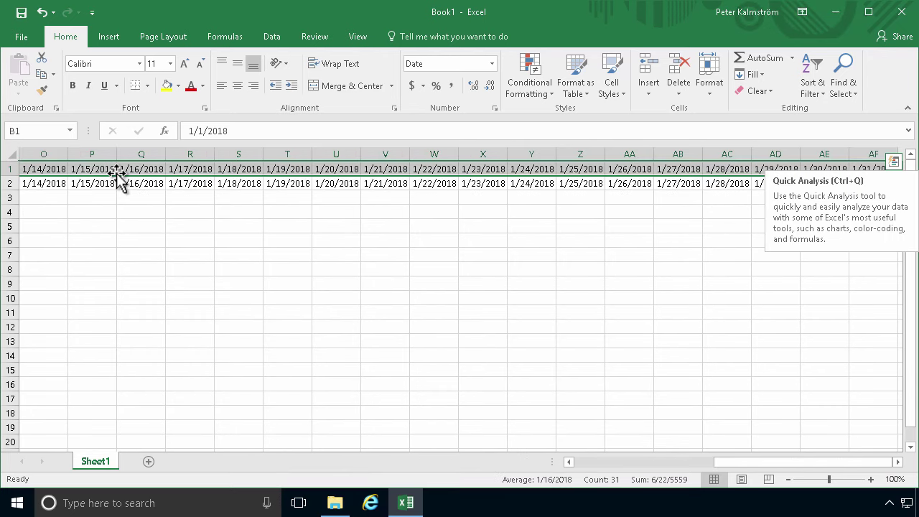
{"action": "left_click", "coordinate": [494, 108]}
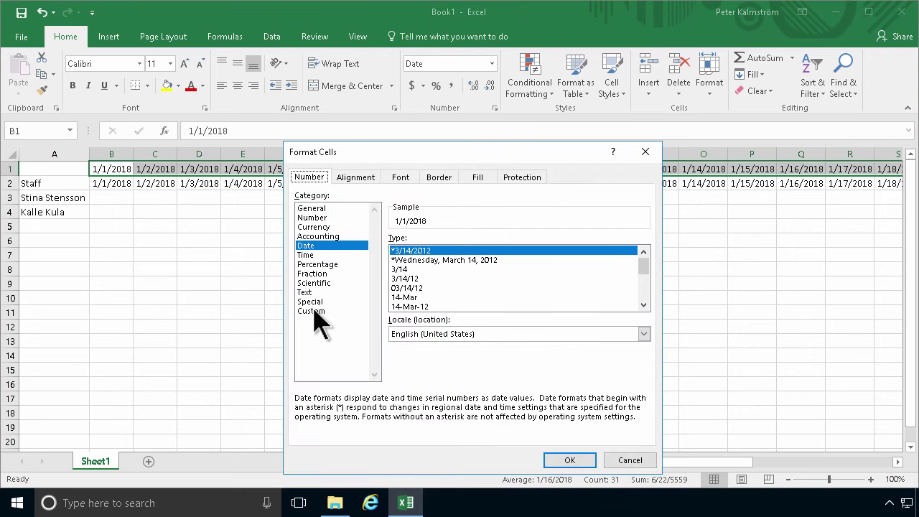
Give the row 1 dates the custom number format ddd so weekday names show
{"action": "left_click", "coordinate": [314, 312]}
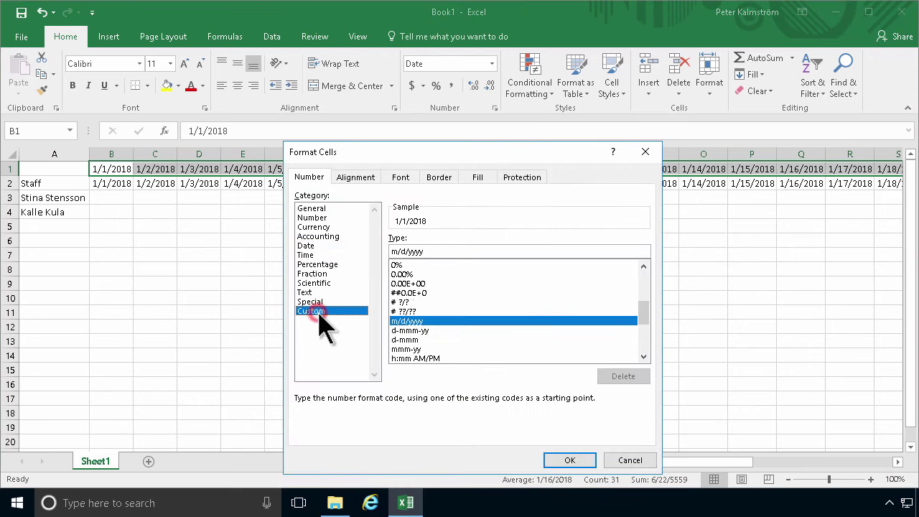
{"action": "left_click", "coordinate": [432, 246]}
{"action": "double_click", "coordinate": [432, 246]}
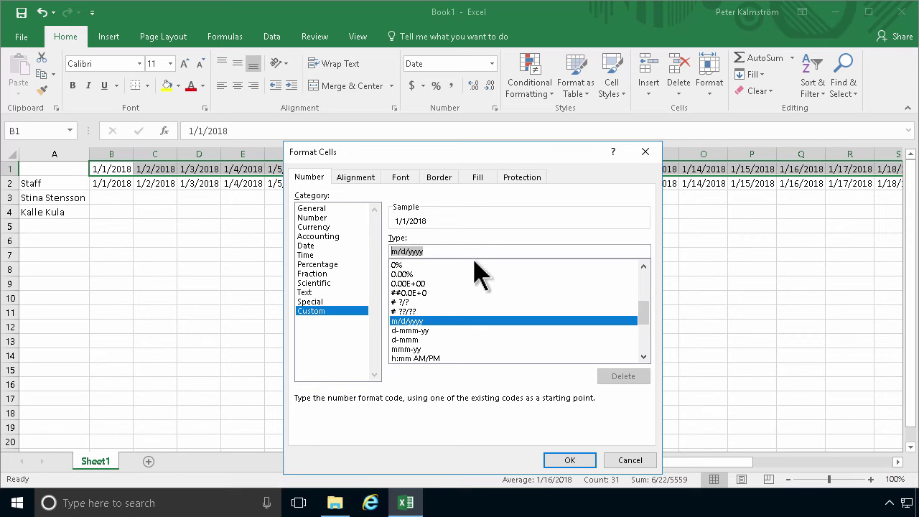
{"action": "type", "text": "ddd"}
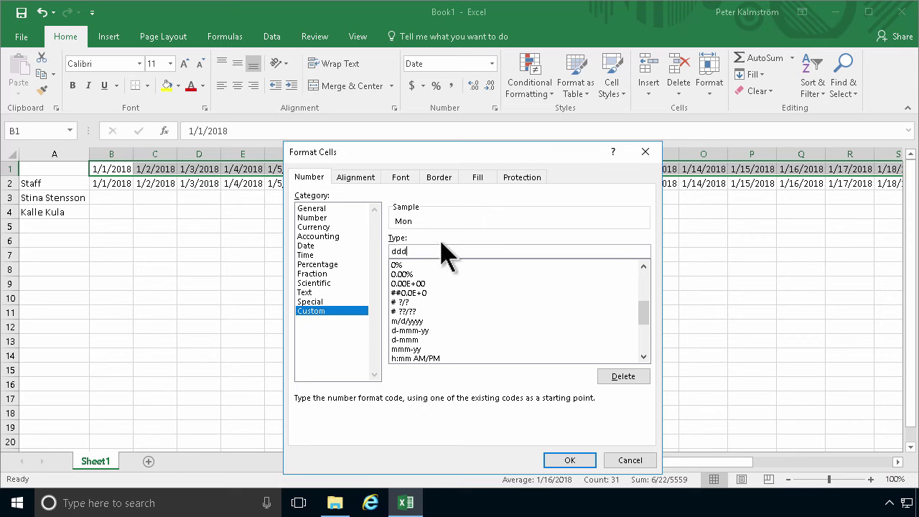
{"action": "type", "text": "d"}
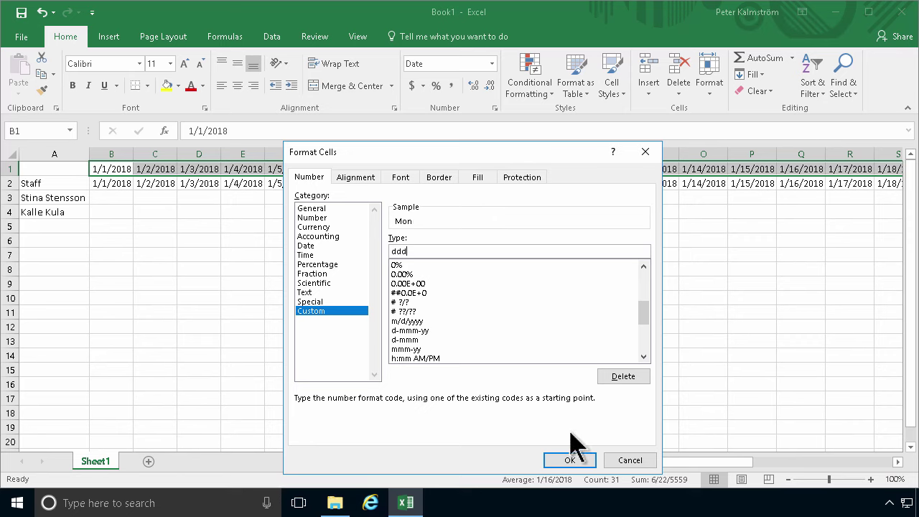
{"action": "left_click", "coordinate": [569, 459]}
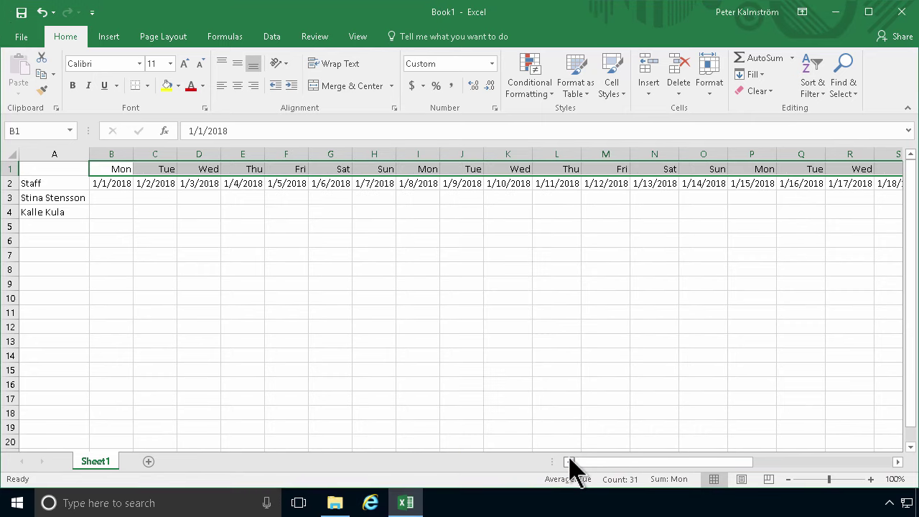
Give B2:AF2 the custom number format dd to show two-digit day numbers
{"action": "left_click", "coordinate": [115, 183]}
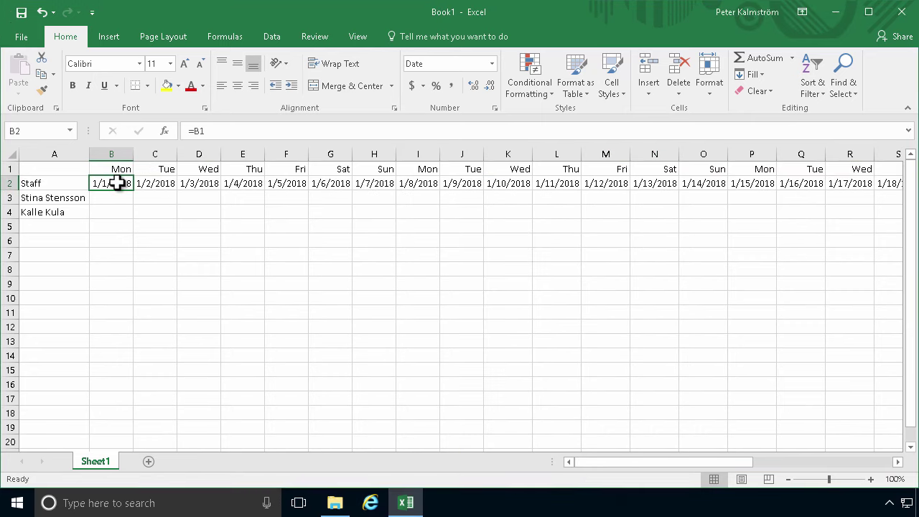
{"action": "left_click_drag", "start_coordinate": [117, 183], "coordinate": [890, 183]}
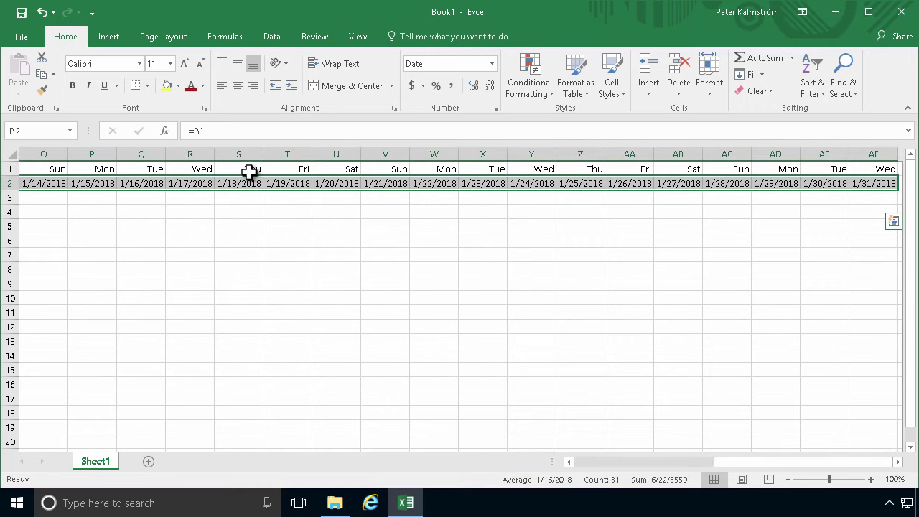
{"action": "left_click", "coordinate": [595, 463]}
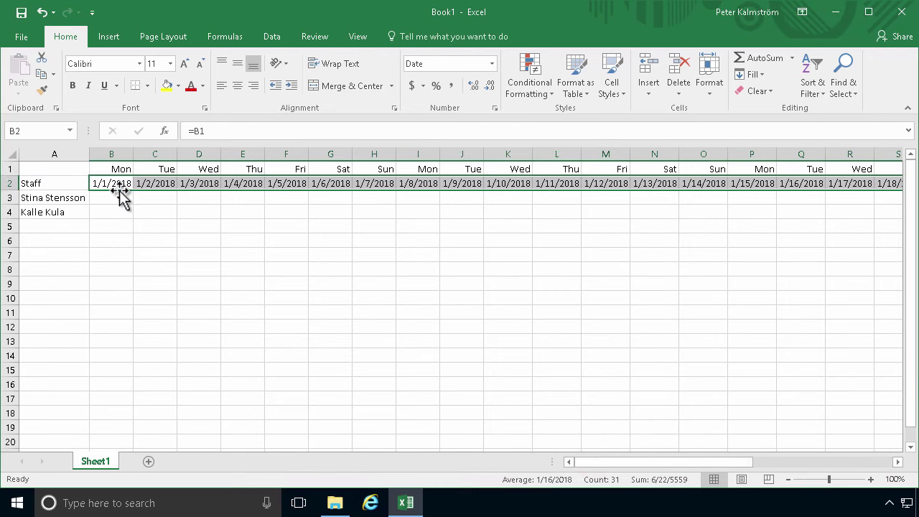
{"action": "left_click", "coordinate": [495, 108]}
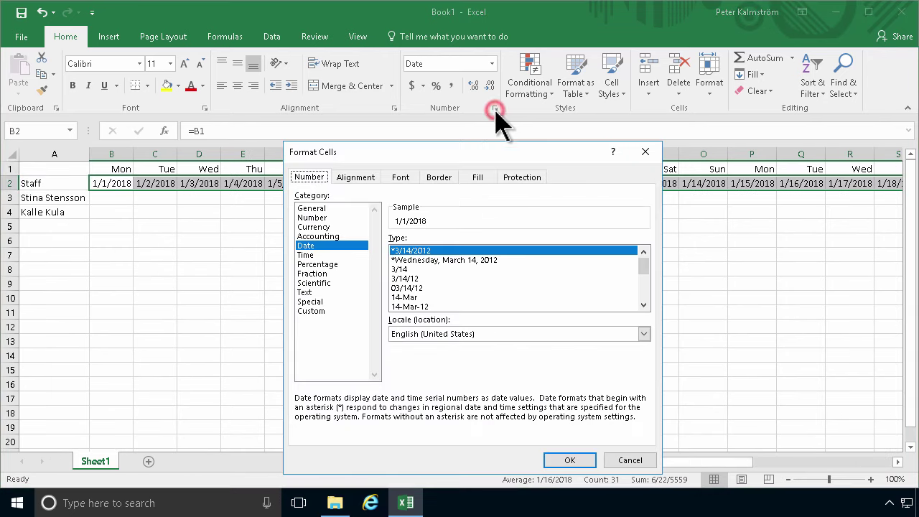
{"action": "left_click", "coordinate": [316, 310]}
{"action": "double_click", "coordinate": [450, 253]}
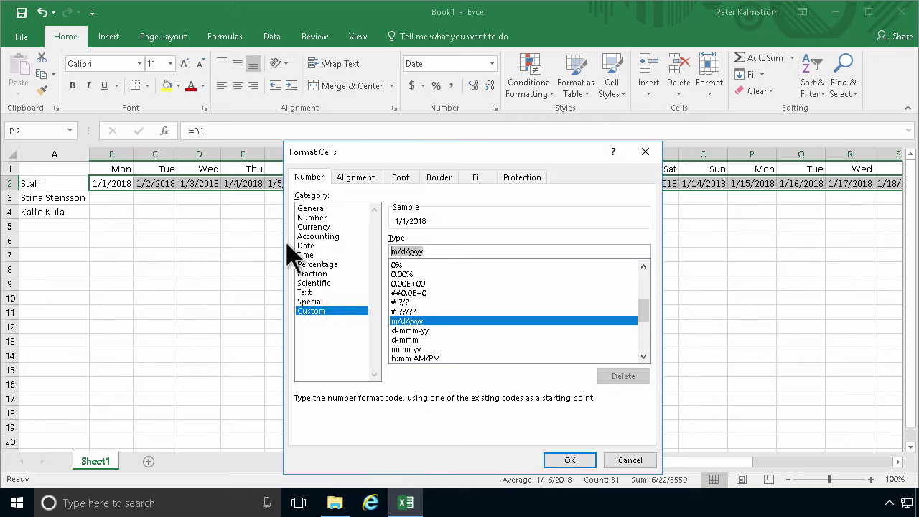
{"action": "type", "text": "d"}
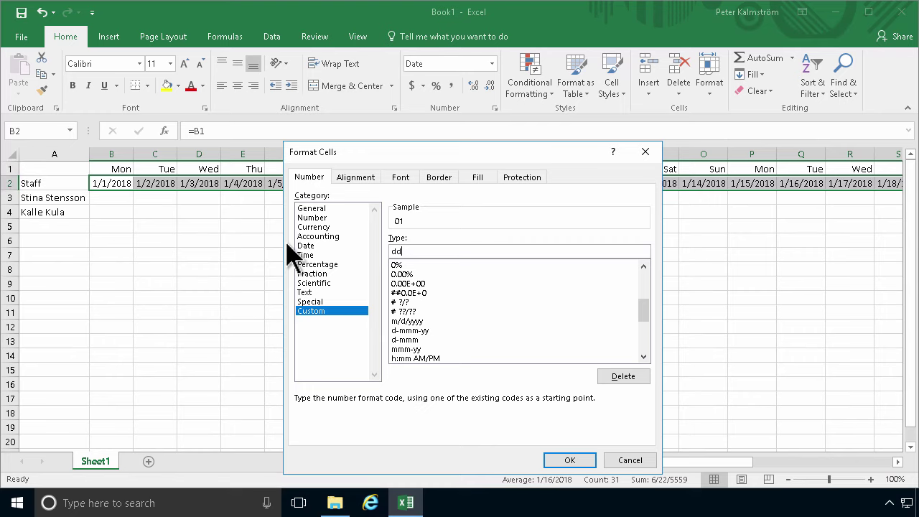
{"action": "type", "text": "d"}
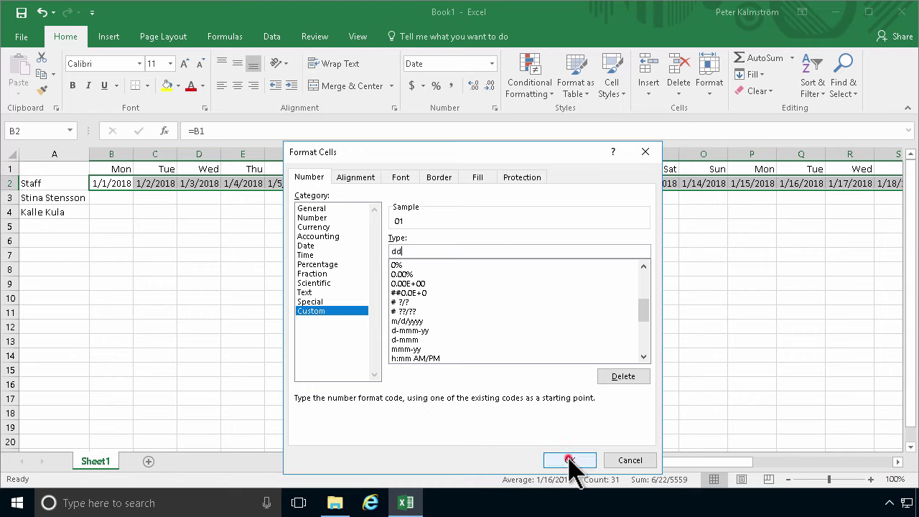
{"action": "left_click", "coordinate": [568, 459]}
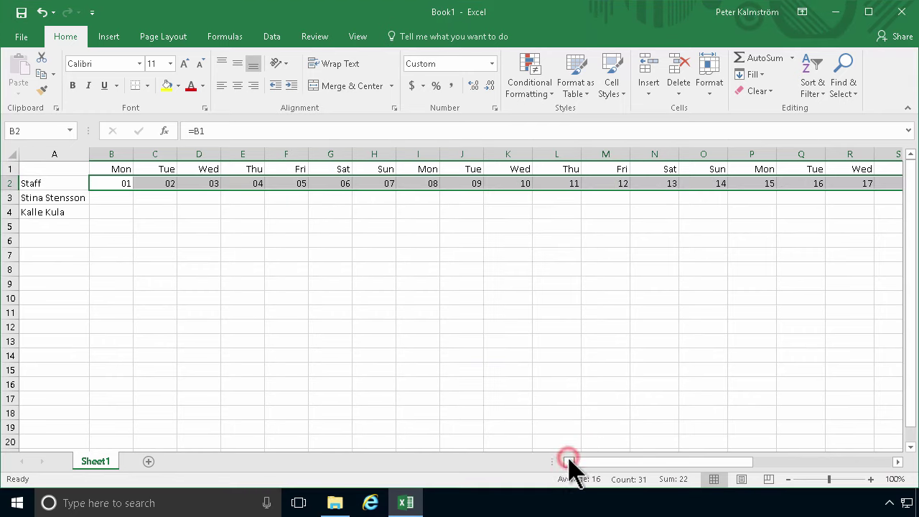
Select weekend columns G:H and headers B1:C1, then the staff names in A3:A4
{"action": "left_click", "coordinate": [330, 200]}
{"action": "left_click_drag", "start_coordinate": [333, 153], "coordinate": [362, 153]}
{"action": "left_click", "coordinate": [330, 212]}
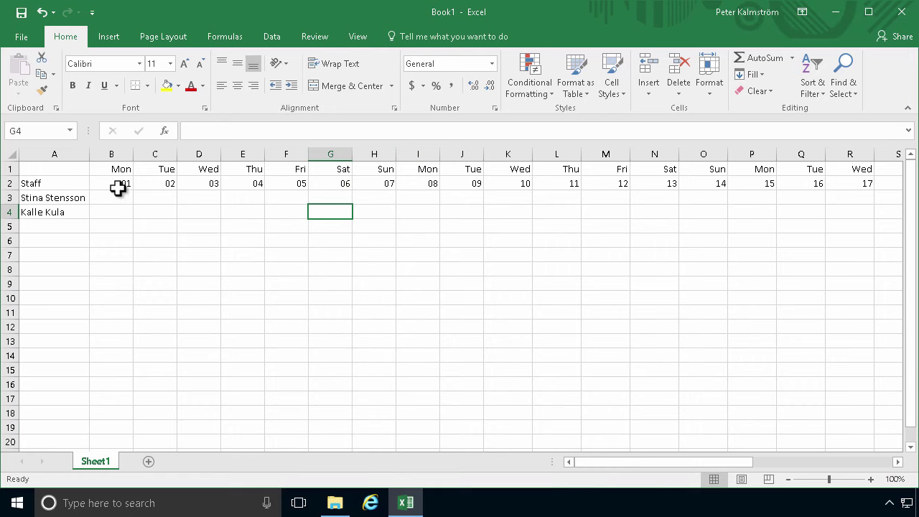
{"action": "left_click_drag", "start_coordinate": [115, 176], "coordinate": [154, 170]}
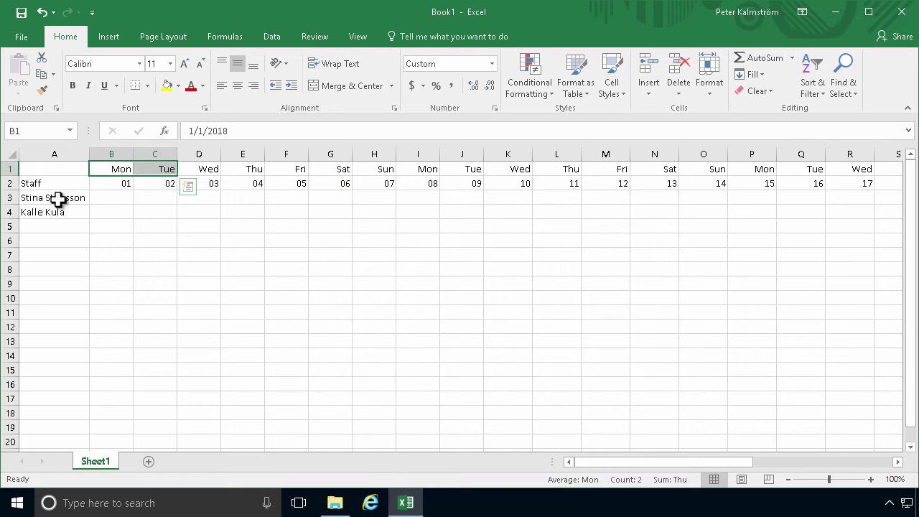
{"action": "left_click", "coordinate": [58, 200]}
{"action": "mouse_move", "coordinate": [78, 197]}
{"action": "left_mouse_down"}
{"action": "mouse_move", "coordinate": [76, 222]}
{"action": "mouse_move", "coordinate": [76, 210]}
{"action": "left_mouse_up"}
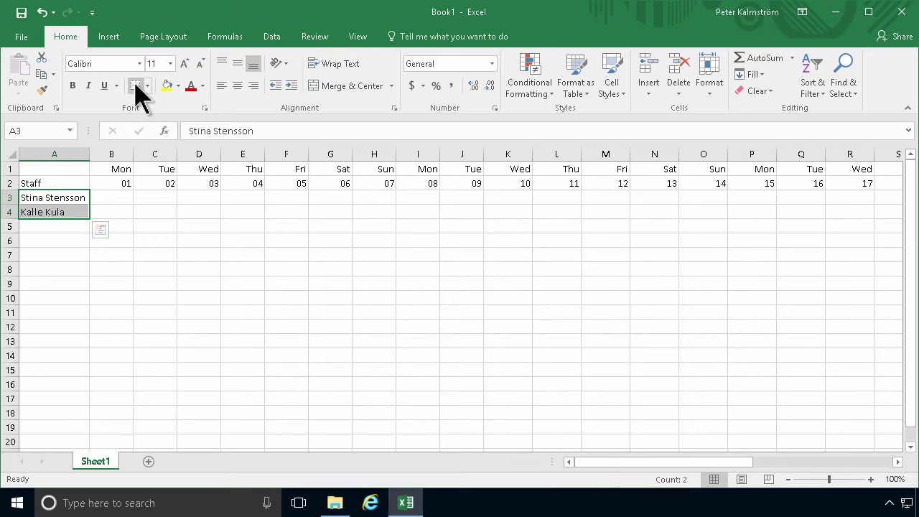
Hand-draw borders along column B's left edge and under row 2, then select columns B–AF
{"action": "left_click", "coordinate": [146, 85]}
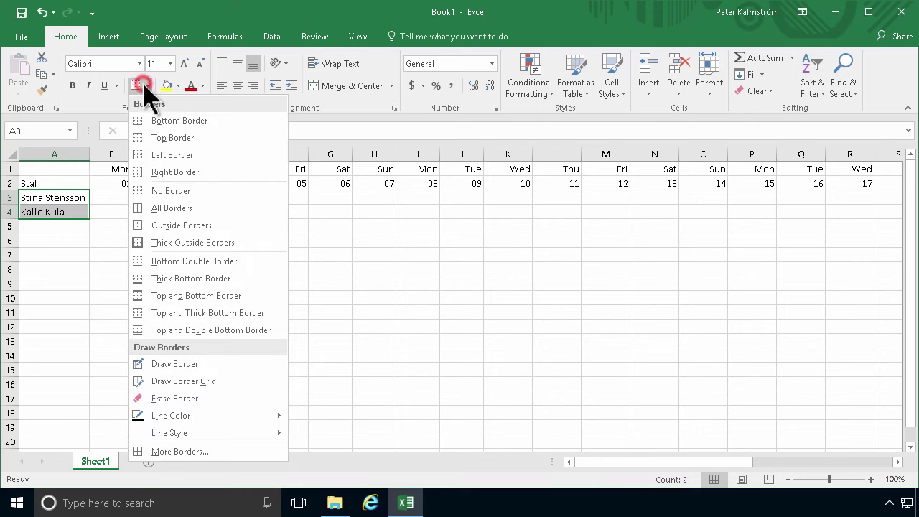
{"action": "left_click", "coordinate": [198, 367]}
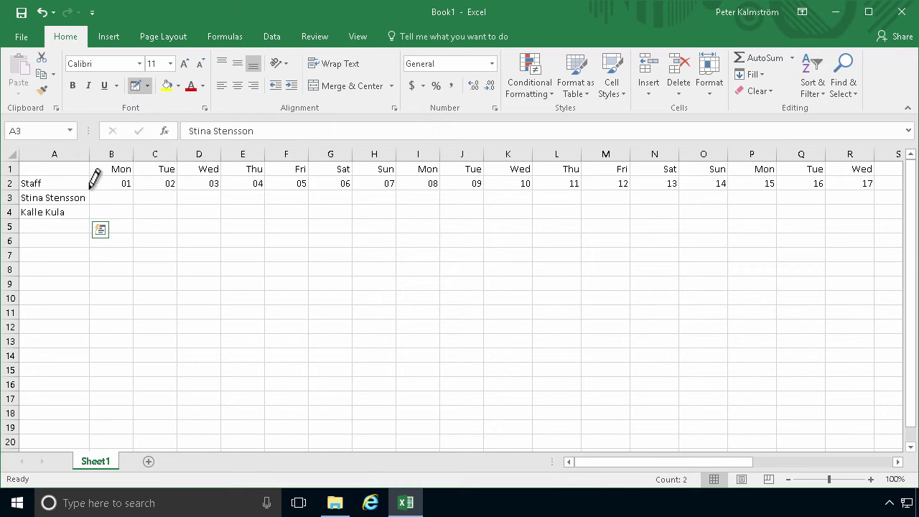
{"action": "left_click_drag", "start_coordinate": [90, 192], "coordinate": [93, 274]}
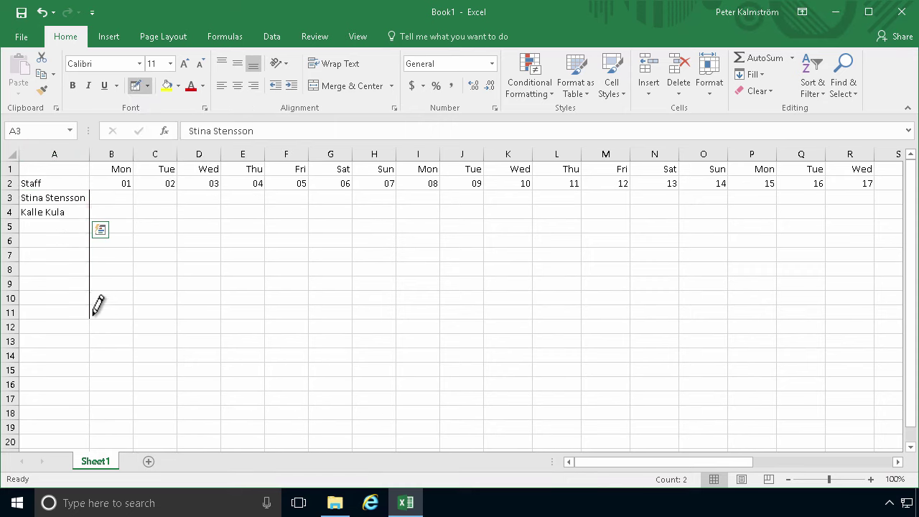
{"action": "mouse_move", "coordinate": [91, 190]}
{"action": "left_mouse_down"}
{"action": "mouse_move", "coordinate": [911, 190]}
{"action": "mouse_move", "coordinate": [741, 189]}
{"action": "left_mouse_up"}
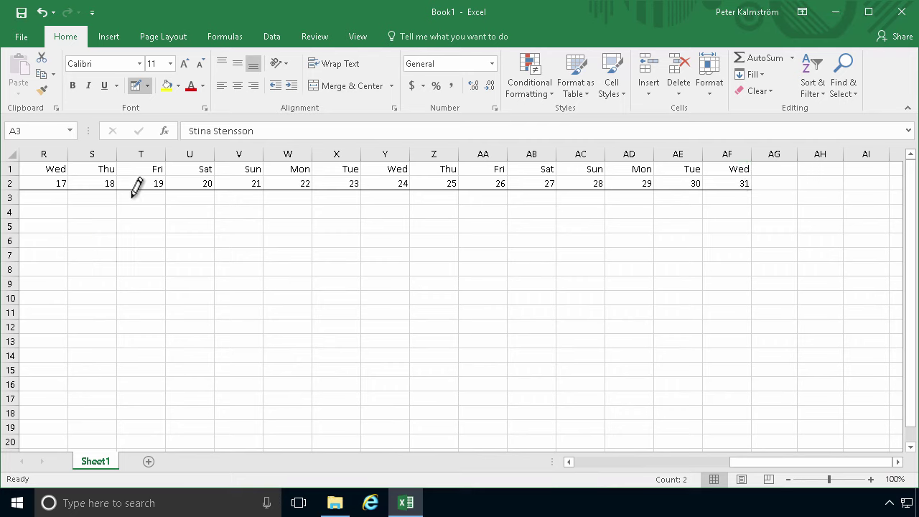
{"action": "left_click", "coordinate": [137, 87]}
{"action": "left_click_drag", "start_coordinate": [733, 147], "coordinate": [21, 154]}
{"action": "left_click_drag", "start_coordinate": [93, 167], "coordinate": [127, 147]}
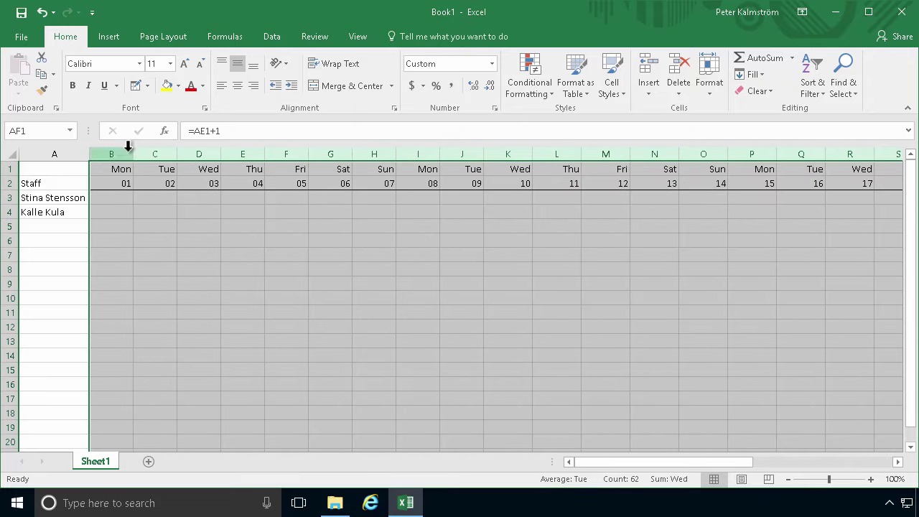
Center the day labels and autofit columns B–AF so January fits across one screen
{"action": "left_click", "coordinate": [237, 84]}
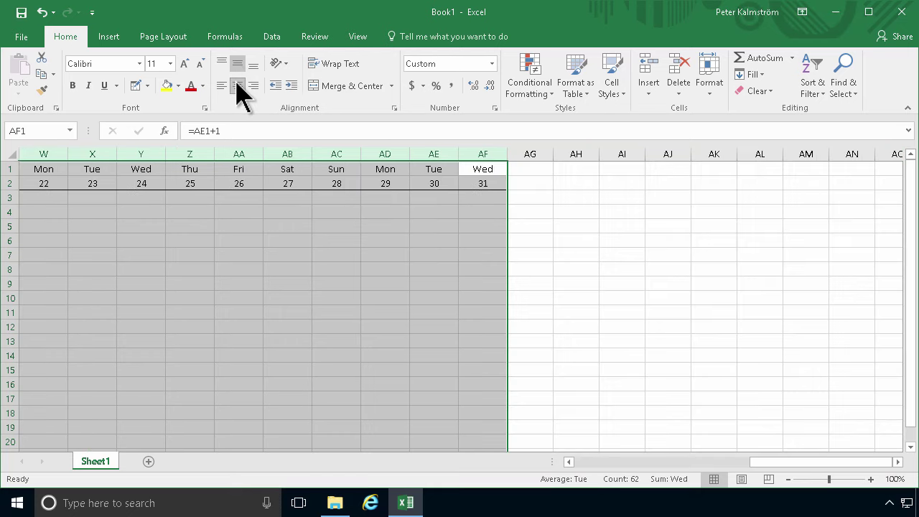
{"action": "left_click", "coordinate": [675, 461]}
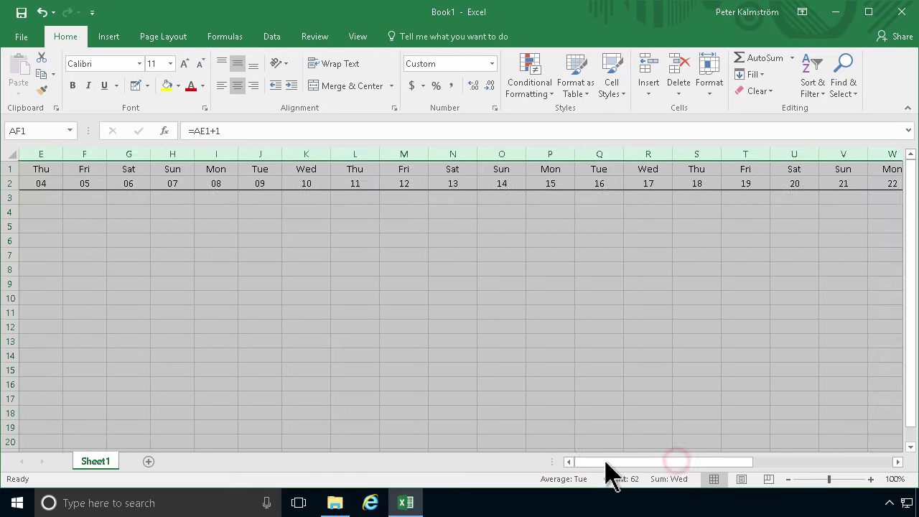
{"action": "left_click", "coordinate": [607, 462]}
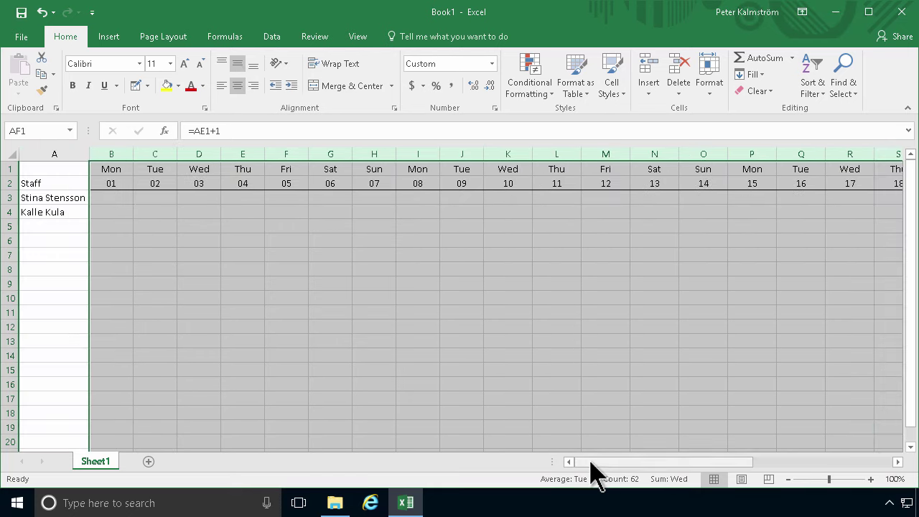
{"action": "double_click", "coordinate": [179, 152]}
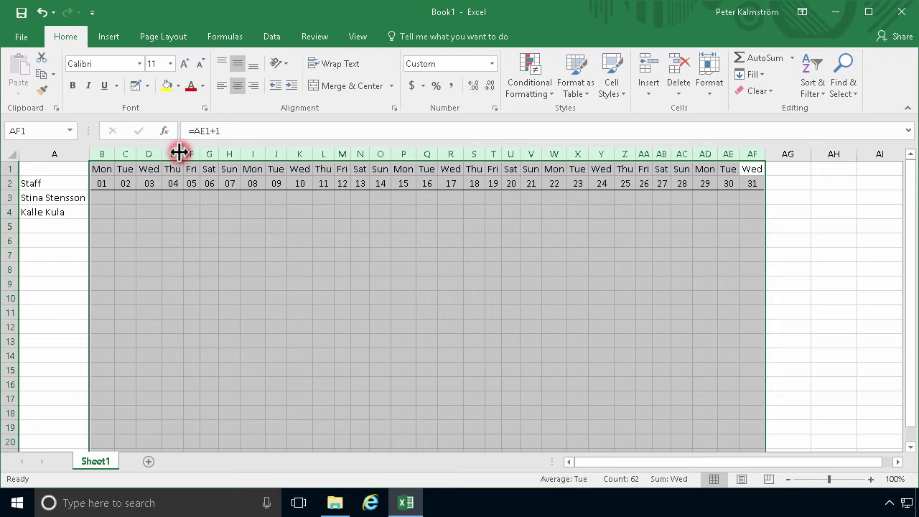
{"action": "left_click", "coordinate": [301, 225]}
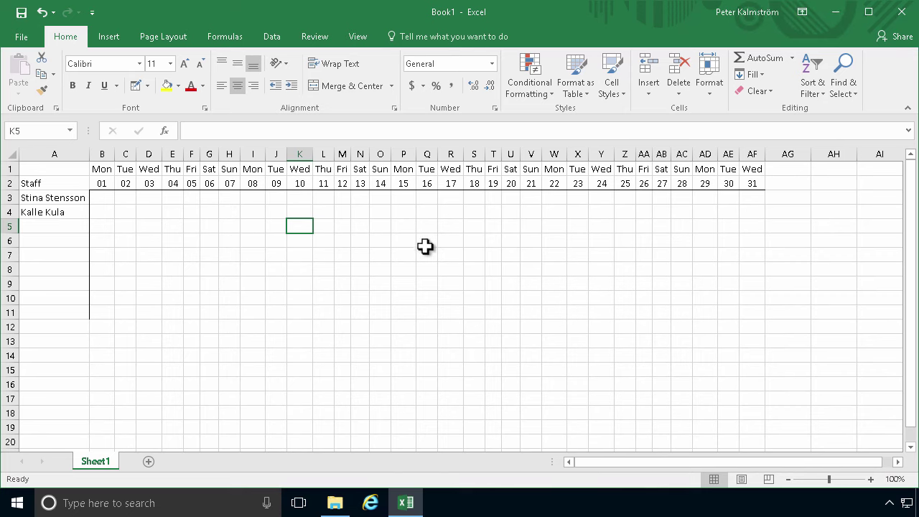
Rename Sheet1 to Template, copy it, and name the copy Jan 2018
{"action": "double_click", "coordinate": [100, 460]}
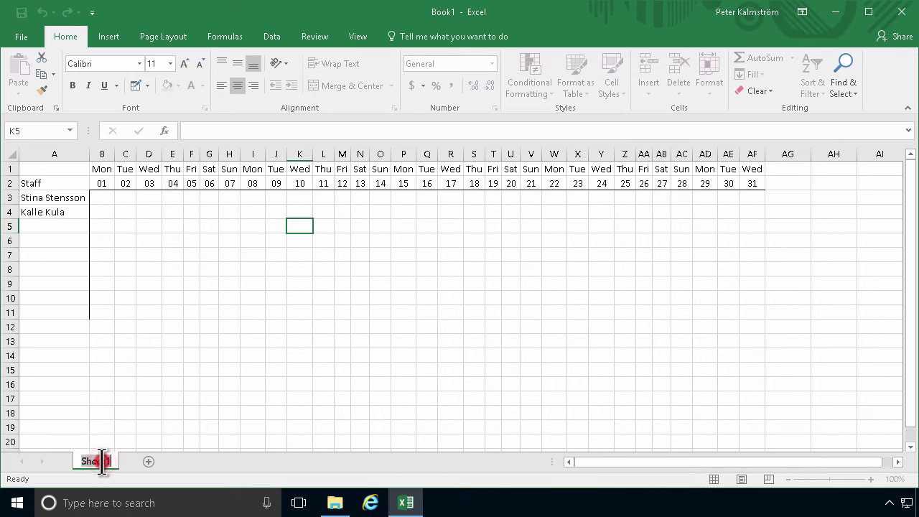
{"action": "type", "text": "Template"}
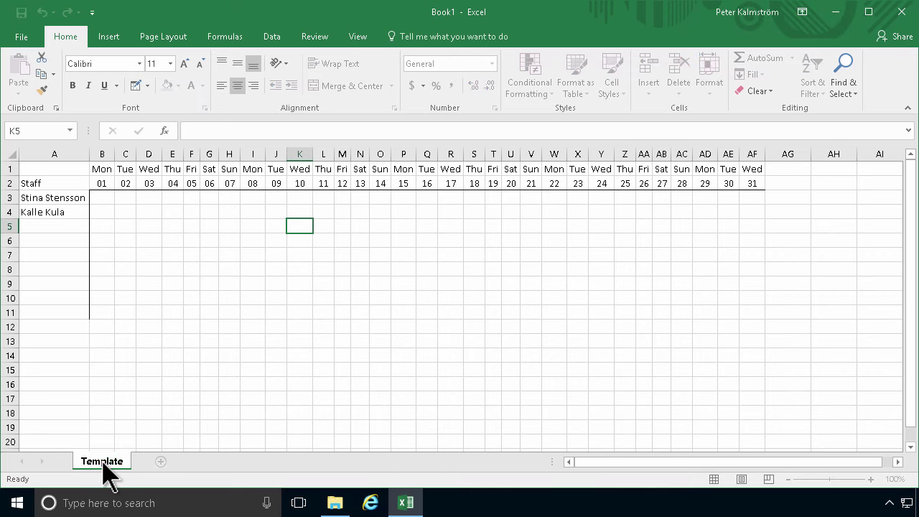
{"action": "key", "text": "Return"}
{"action": "left_click_drag", "start_coordinate": [95, 460], "coordinate": [159, 462], "text": "ctrl"}
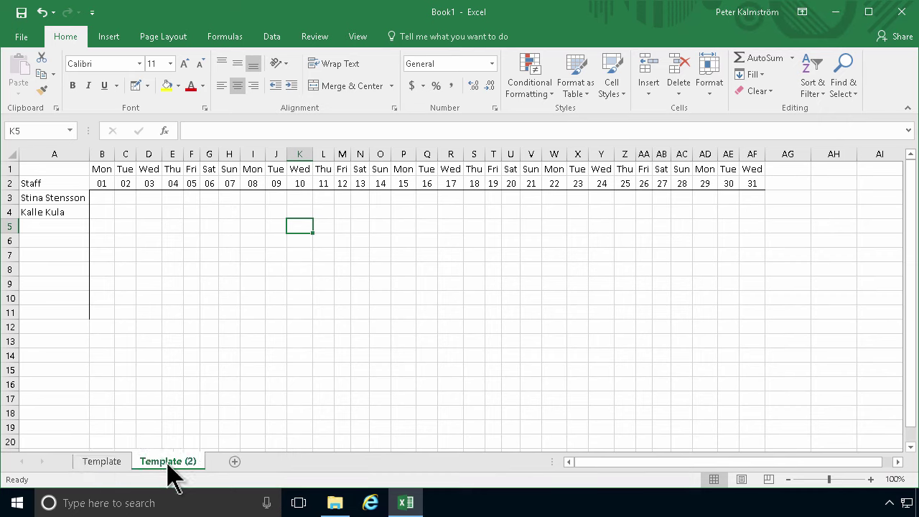
{"action": "double_click", "coordinate": [172, 462]}
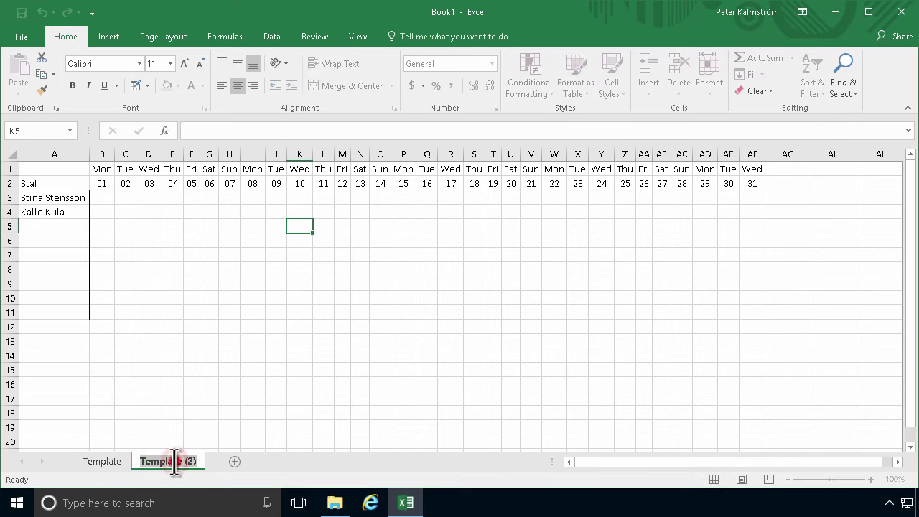
{"action": "type", "text": "Jan "}
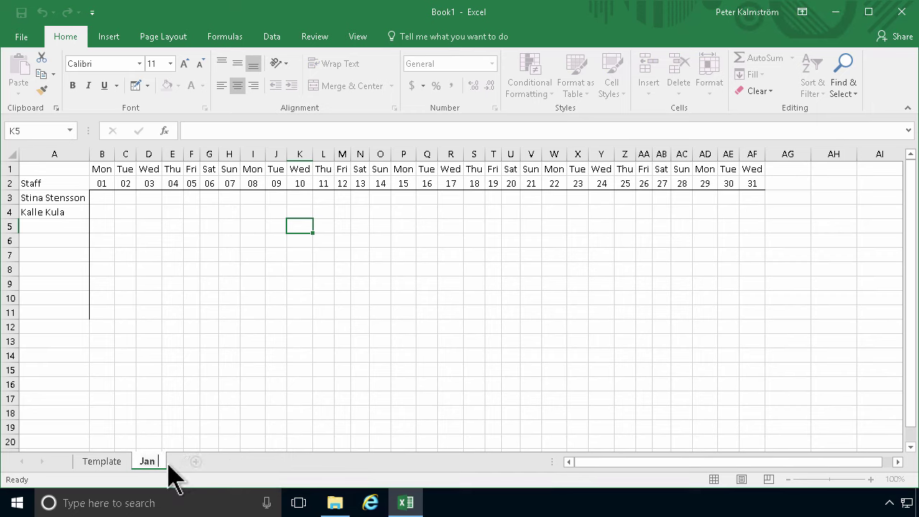
{"action": "type", "text": "2018"}
{"action": "key", "text": "Return"}
Move Jan 2018 ahead of Template and add a second copy named Feb 2018
{"action": "left_click_drag", "start_coordinate": [169, 465], "coordinate": [87, 460]}
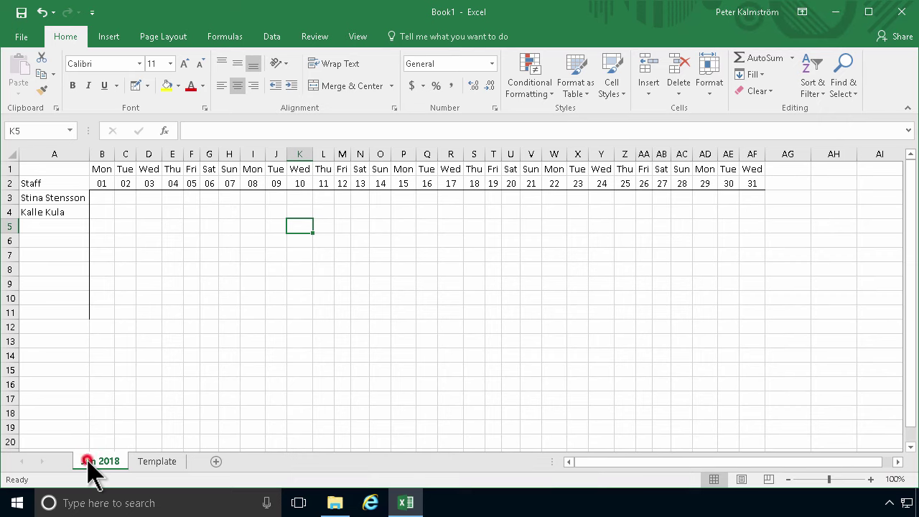
{"action": "left_click", "coordinate": [162, 462]}
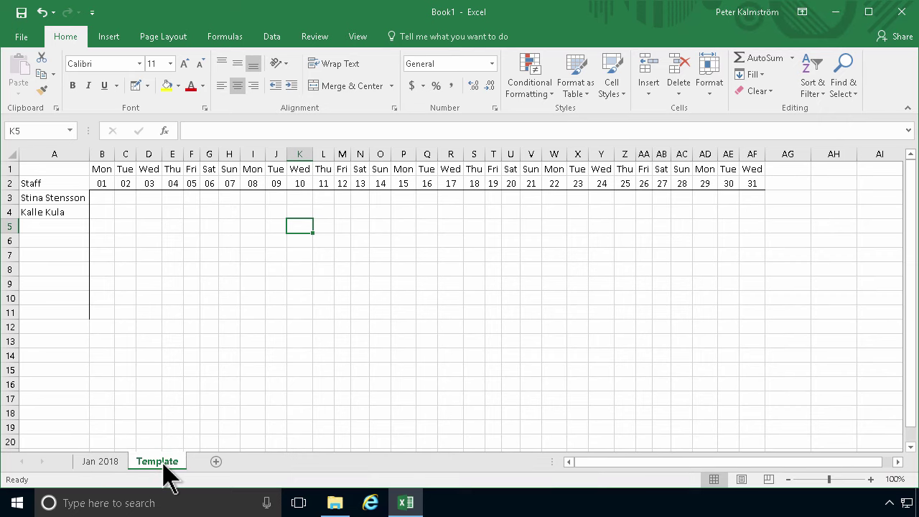
{"action": "mouse_move", "coordinate": [163, 463]}
{"action": "left_mouse_down"}
{"action": "mouse_move", "coordinate": [221, 462]}
{"action": "mouse_move", "coordinate": [151, 455]}
{"action": "mouse_move", "coordinate": [148, 471]}
{"action": "left_mouse_up"}
{"action": "double_click", "coordinate": [145, 462]}
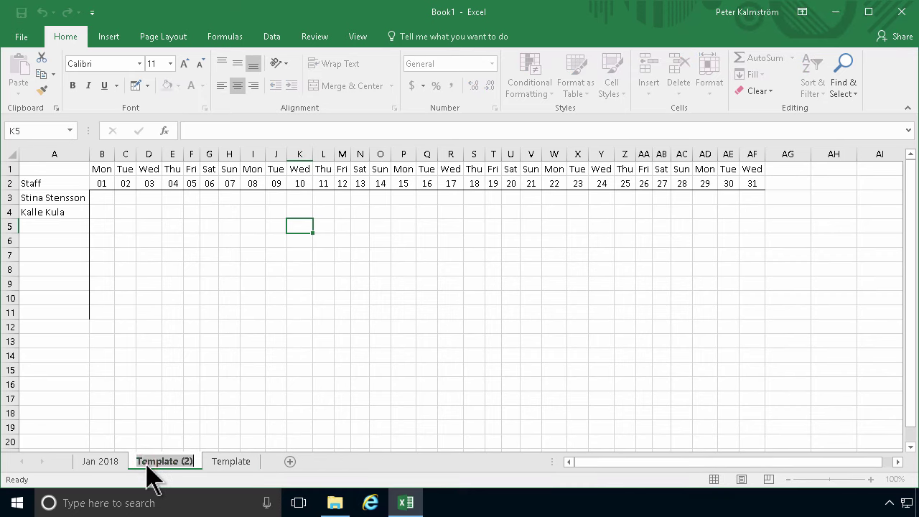
{"action": "type", "text": "Feb 2018"}
{"action": "key", "text": "Return"}
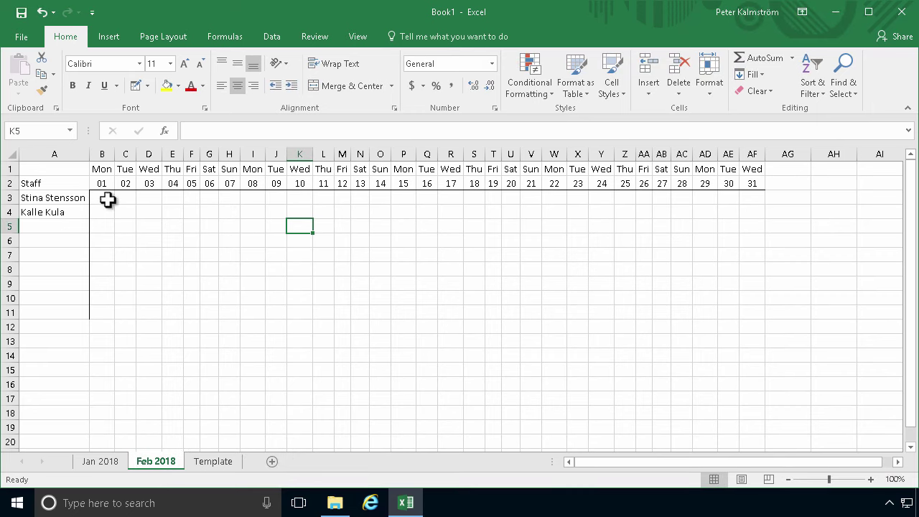
Change the Feb 2018 start date in B1 to 2018-02-01
{"action": "left_click", "coordinate": [101, 170]}
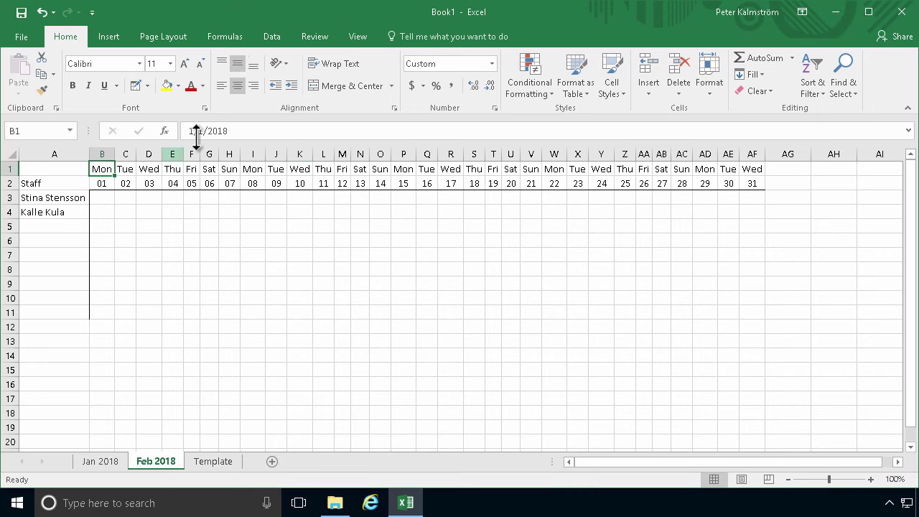
{"action": "left_click", "coordinate": [234, 131]}
{"action": "left_click_drag", "start_coordinate": [164, 134], "coordinate": [164, 141]}
{"action": "type", "text": "2018"}
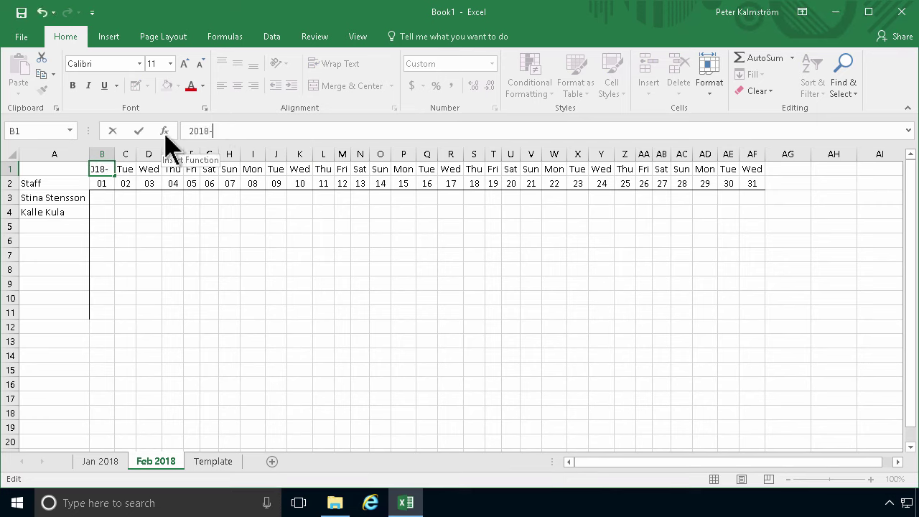
{"action": "key", "text": "Return"}
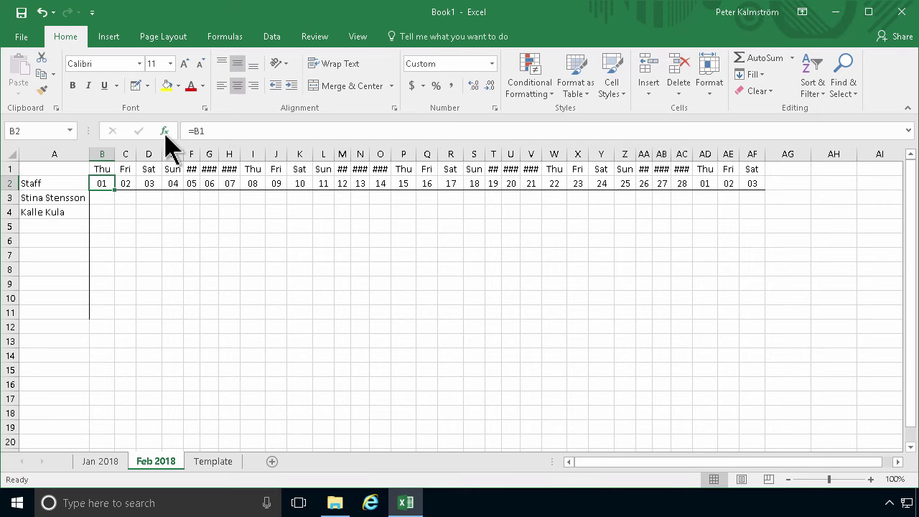
AutoFit day columns B:AF so the weekday headers show, then return to Jan 2018
{"action": "left_click_drag", "start_coordinate": [95, 153], "coordinate": [759, 150]}
{"action": "double_click", "coordinate": [762, 152]}
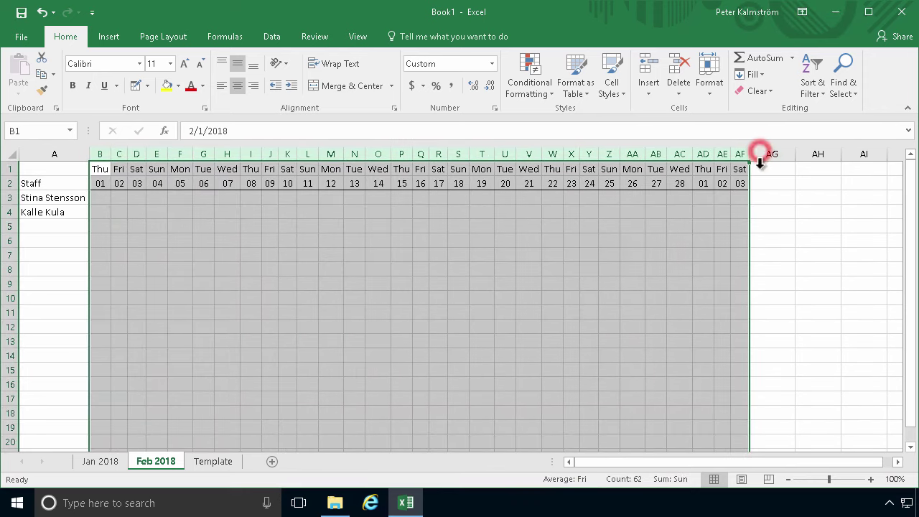
{"action": "left_click", "coordinate": [738, 222]}
{"action": "left_click", "coordinate": [721, 197]}
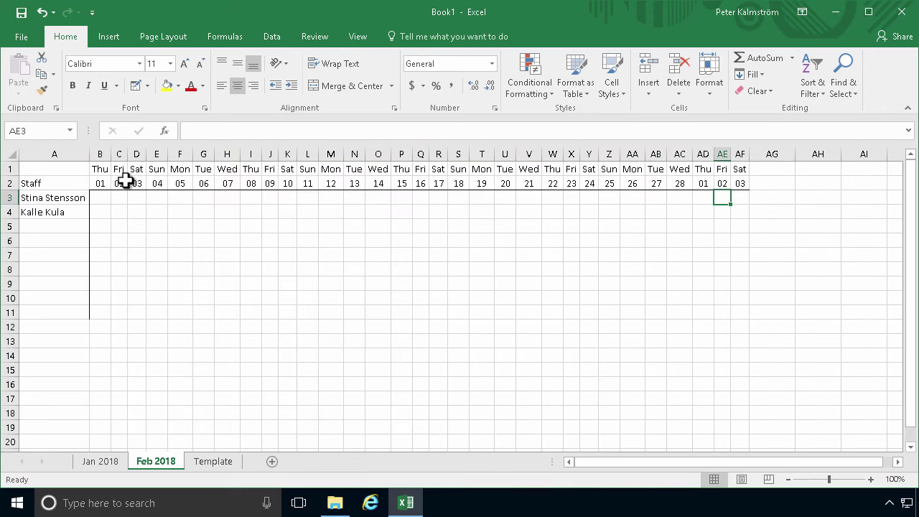
{"action": "left_click", "coordinate": [105, 462]}
Fill the weekend columns G:H, N:O, U:V and AB:AC yellow
{"action": "left_click_drag", "start_coordinate": [209, 154], "coordinate": [225, 150]}
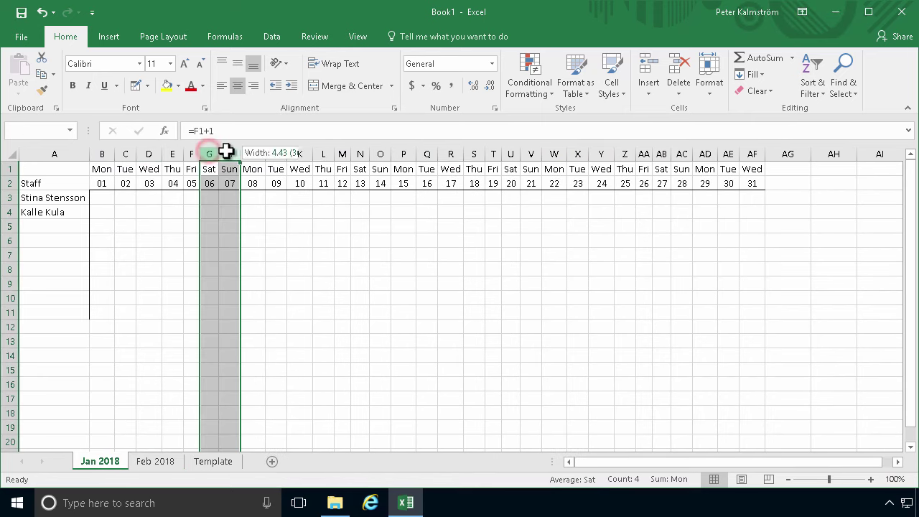
{"action": "left_click", "coordinate": [167, 86]}
{"action": "left_click_drag", "start_coordinate": [358, 153], "coordinate": [380, 152]}
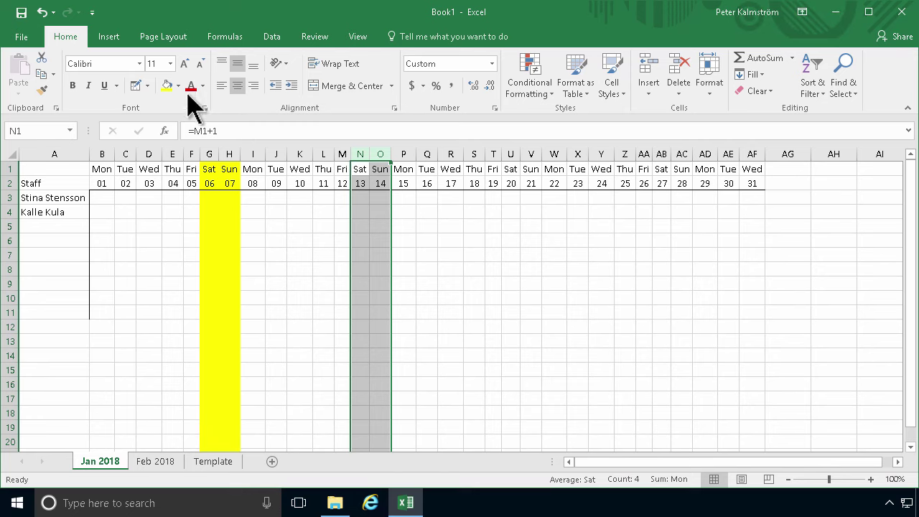
{"action": "left_click", "coordinate": [167, 86]}
{"action": "left_click_drag", "start_coordinate": [510, 153], "coordinate": [531, 153]}
{"action": "left_click", "coordinate": [168, 86]}
{"action": "left_click_drag", "start_coordinate": [661, 153], "coordinate": [678, 152]}
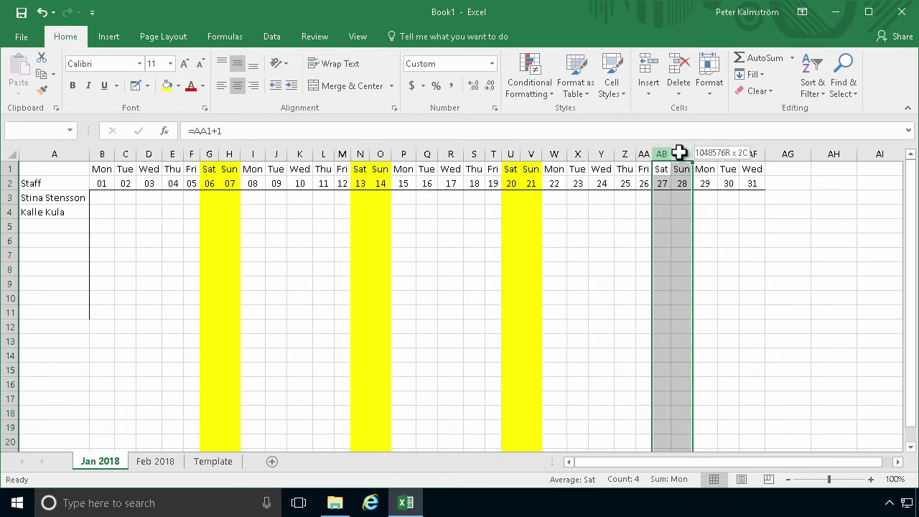
{"action": "left_click", "coordinate": [167, 86]}
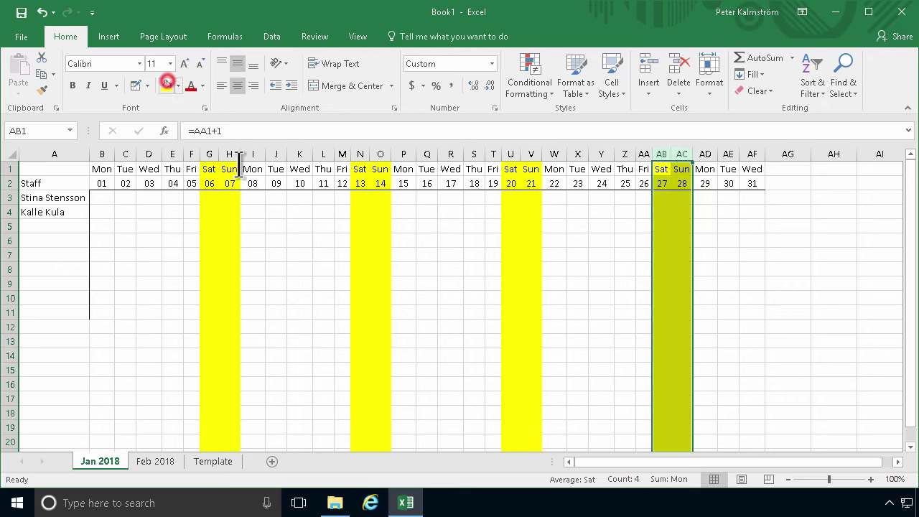
{"action": "left_click", "coordinate": [586, 341]}
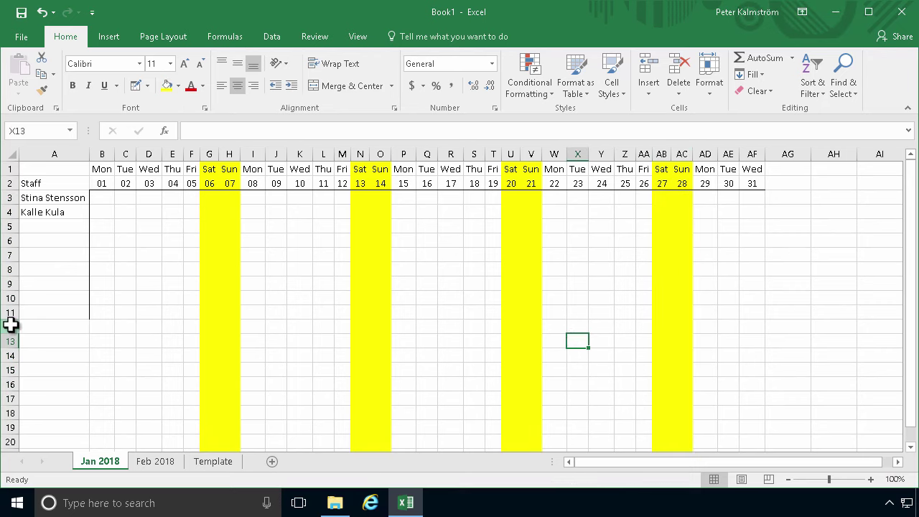
{"action": "left_click", "coordinate": [8, 326]}
Hide every row from row 12 to the bottom of the sheet
{"action": "key", "text": "ctrl+shift+Down"}
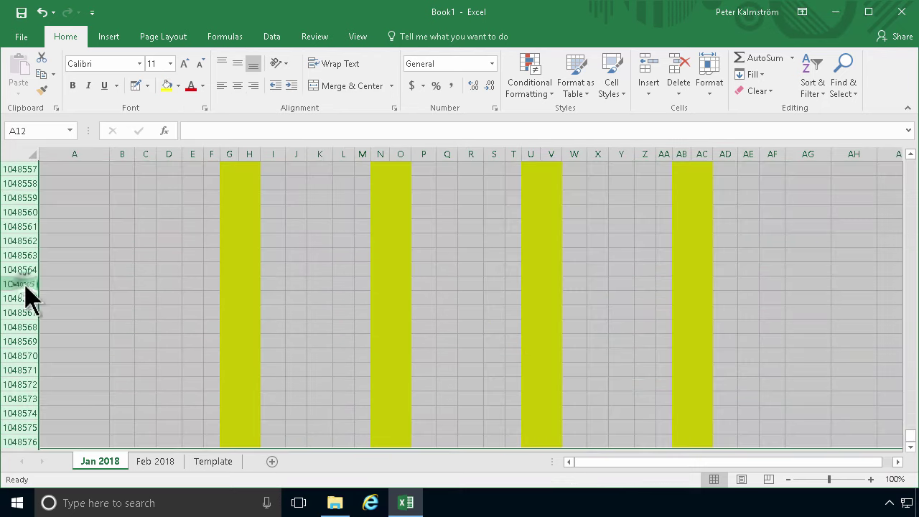
{"action": "right_click", "coordinate": [17, 284]}
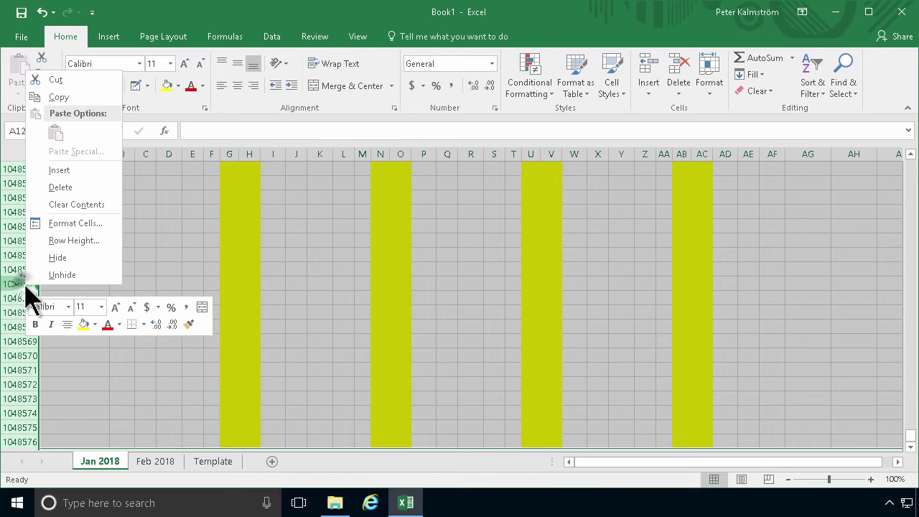
{"action": "left_click", "coordinate": [66, 260]}
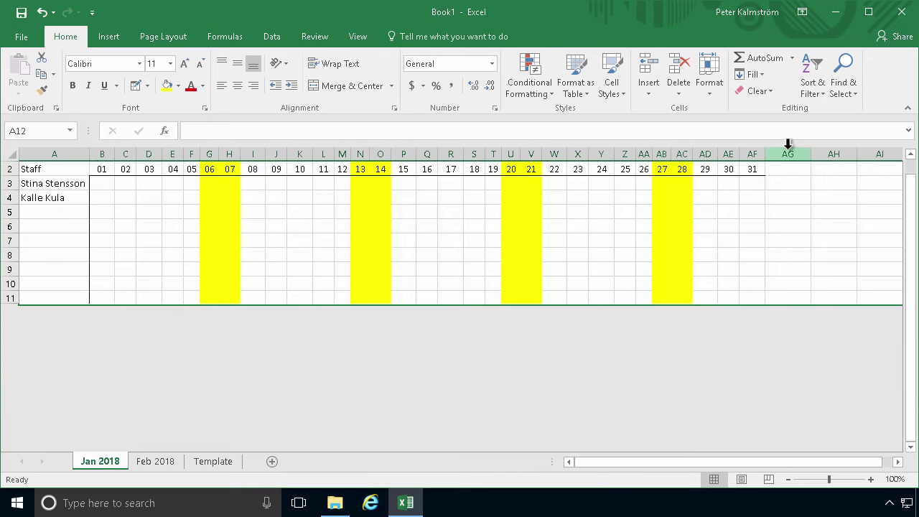
Hide every column from AG to the sheet's end and return to A1
{"action": "left_click", "coordinate": [788, 152]}
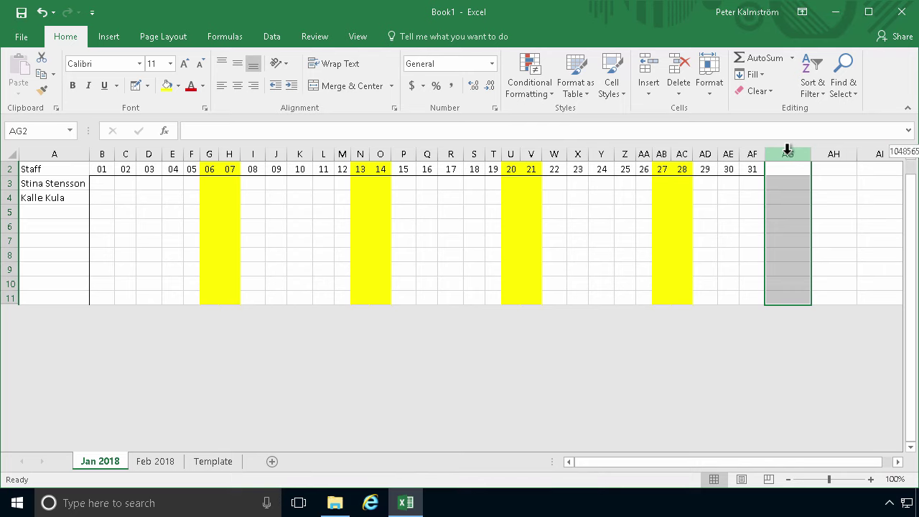
{"action": "key", "text": "ctrl+shift+Right"}
{"action": "right_click", "coordinate": [787, 148]}
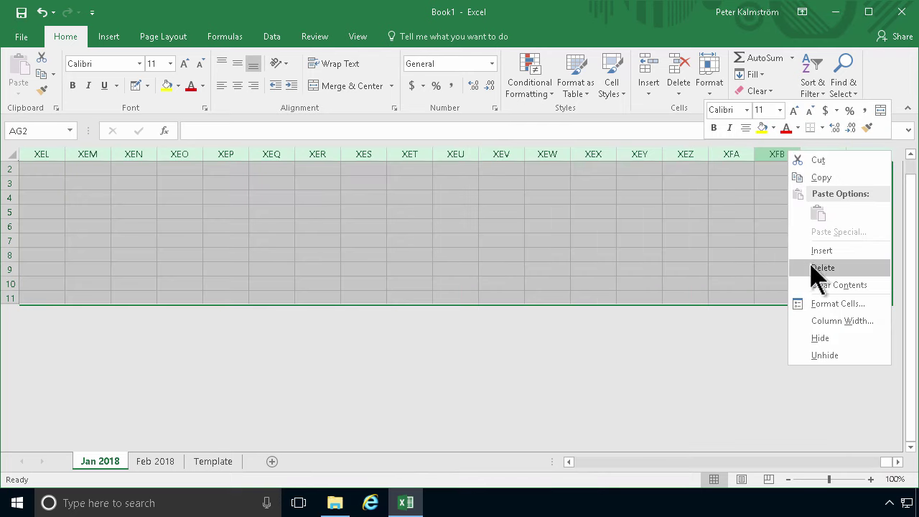
{"action": "left_click", "coordinate": [832, 333]}
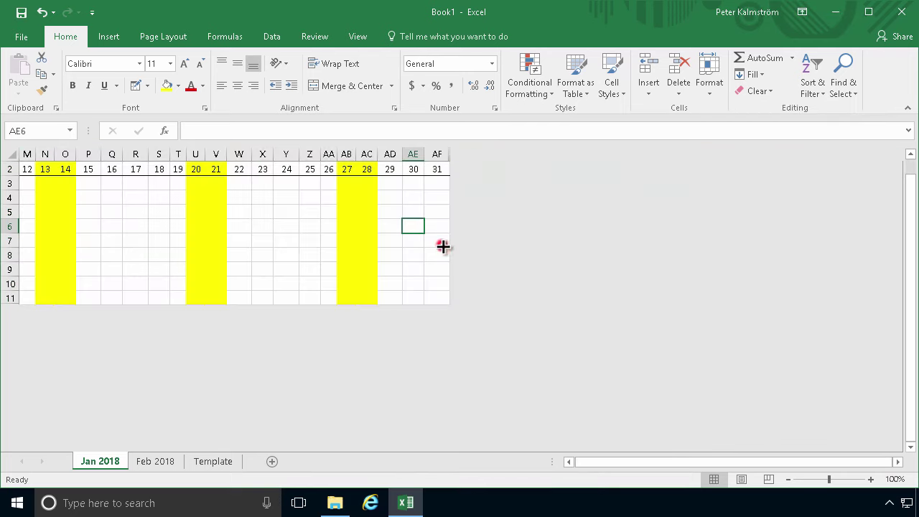
{"action": "key", "text": "ctrl+Home"}
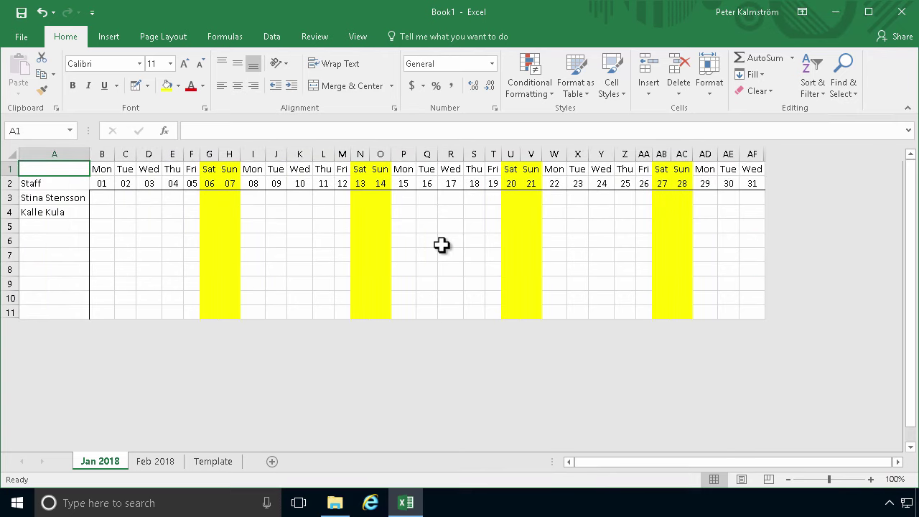
Enter Vacation across B3:K3, merge and centre it, and fill it green
{"action": "left_click", "coordinate": [455, 240]}
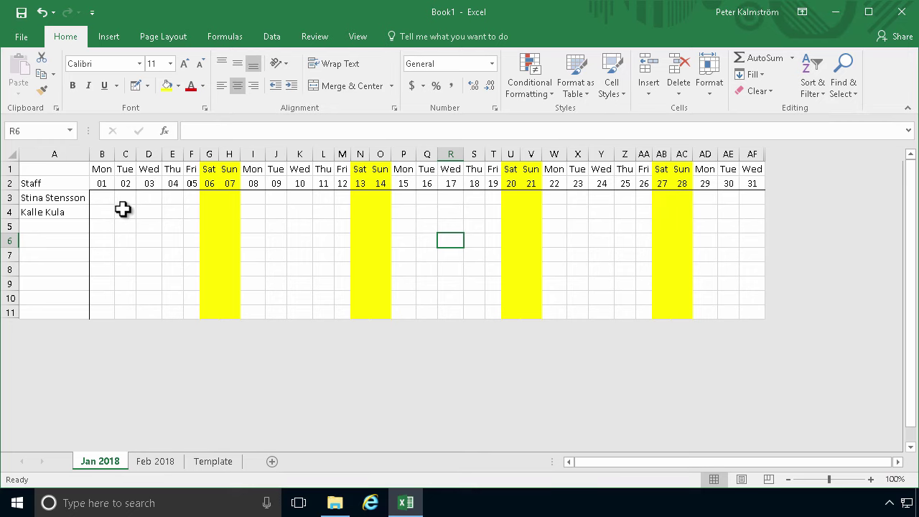
{"action": "left_click_drag", "start_coordinate": [108, 199], "coordinate": [293, 194]}
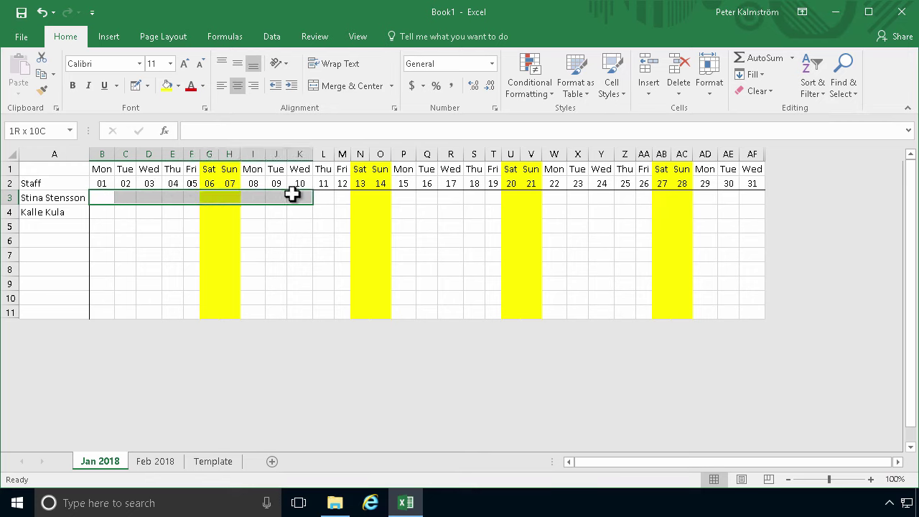
{"action": "type", "text": "Vacation"}
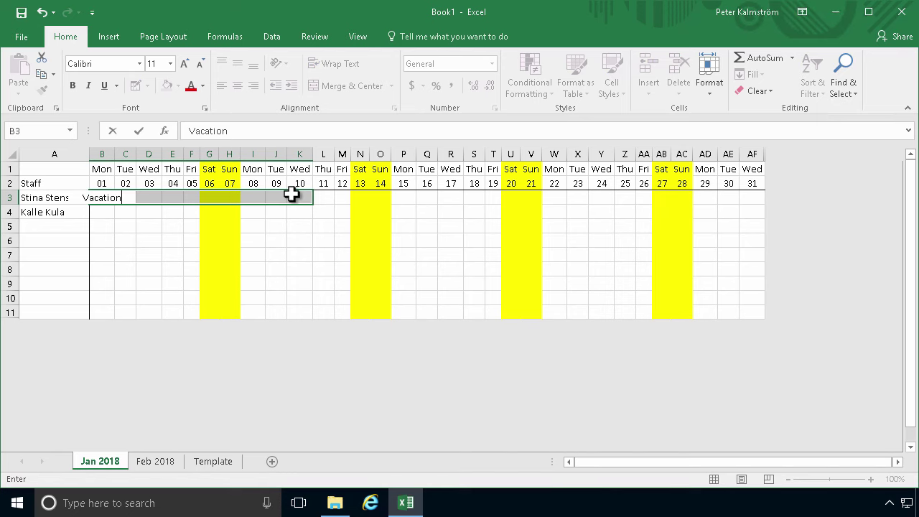
{"action": "key", "text": "Return"}
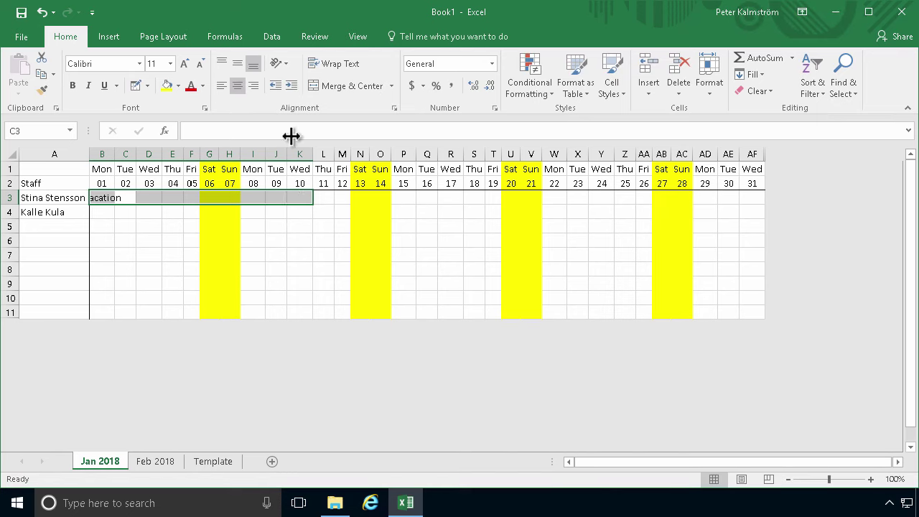
{"action": "left_click", "coordinate": [333, 87]}
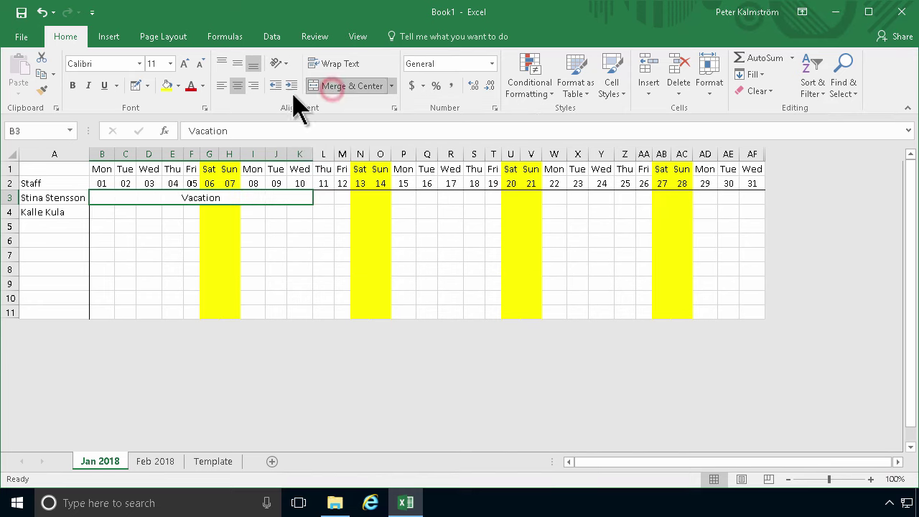
{"action": "left_click", "coordinate": [178, 86]}
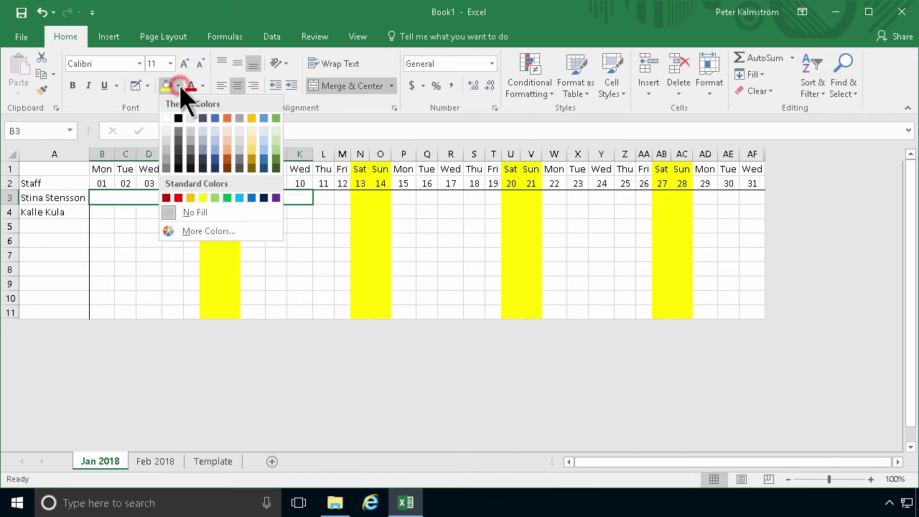
{"action": "left_click", "coordinate": [276, 152]}
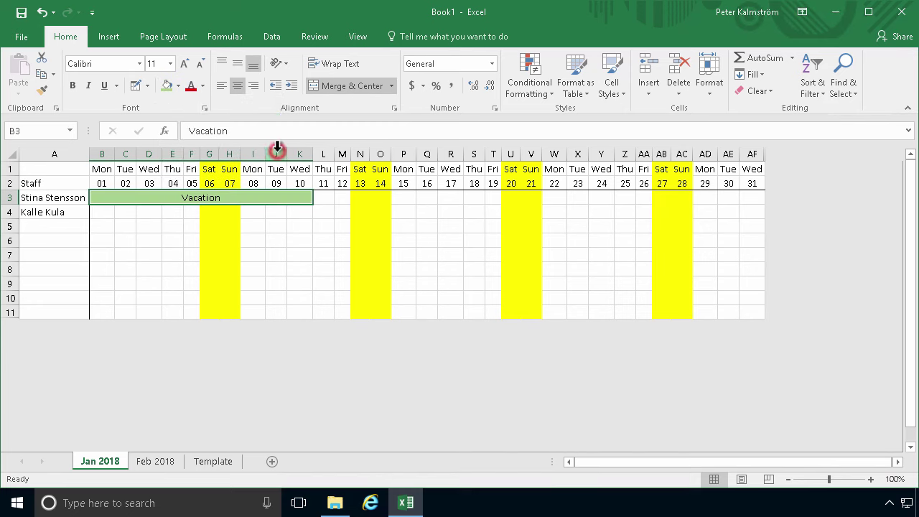
{"action": "left_click", "coordinate": [253, 224]}
Enter NASA in I4:J4, merge and centre it, with blue fill and white text
{"action": "left_click", "coordinate": [254, 209]}
{"action": "mouse_move", "coordinate": [270, 211]}
{"action": "left_mouse_down"}
{"action": "mouse_move", "coordinate": [307, 215]}
{"action": "mouse_move", "coordinate": [282, 211]}
{"action": "left_mouse_up"}
{"action": "type", "text": "NASA"}
{"action": "key", "text": "Return"}
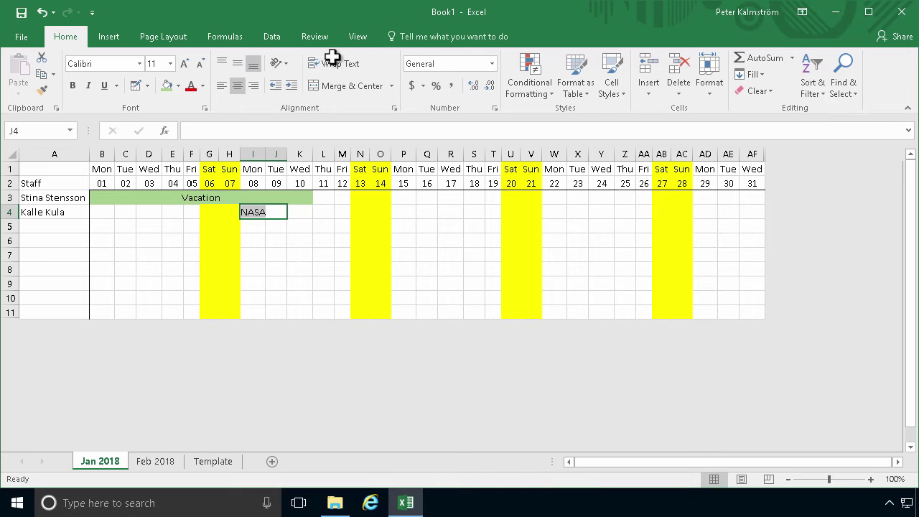
{"action": "left_click", "coordinate": [341, 87]}
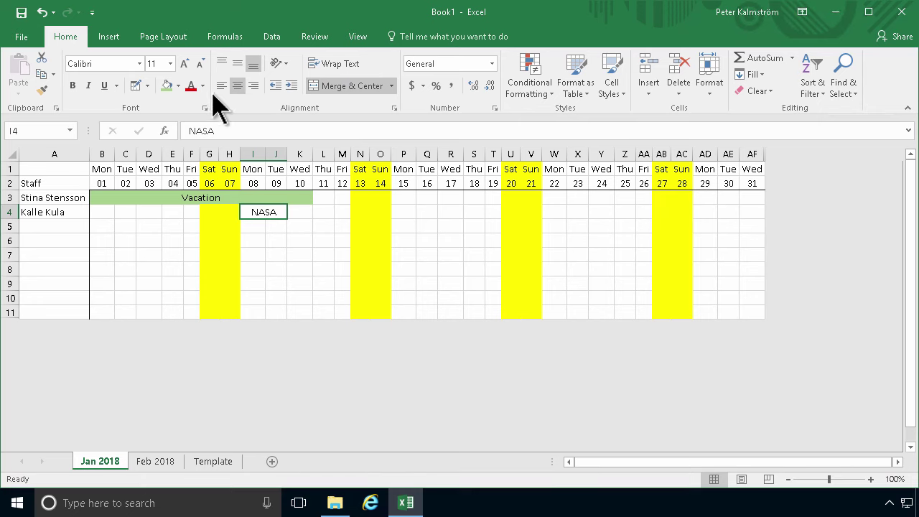
{"action": "left_click", "coordinate": [179, 86]}
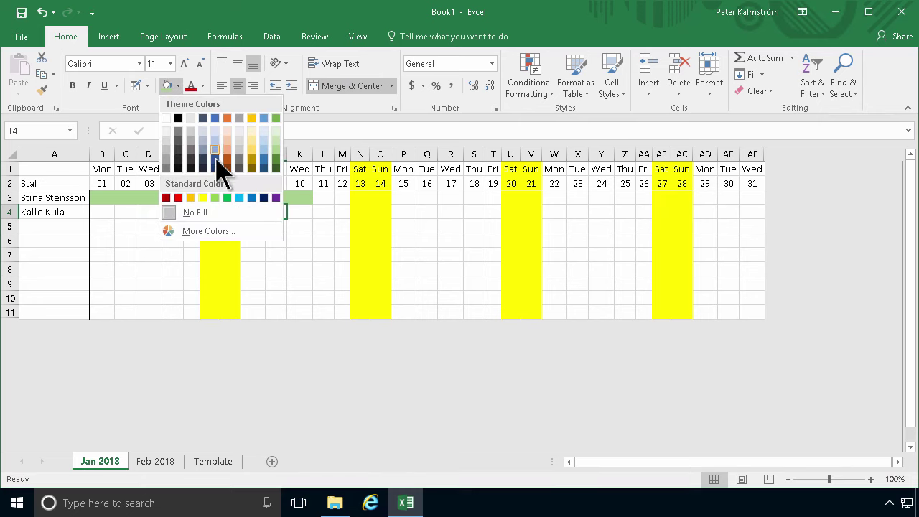
{"action": "left_click", "coordinate": [215, 117]}
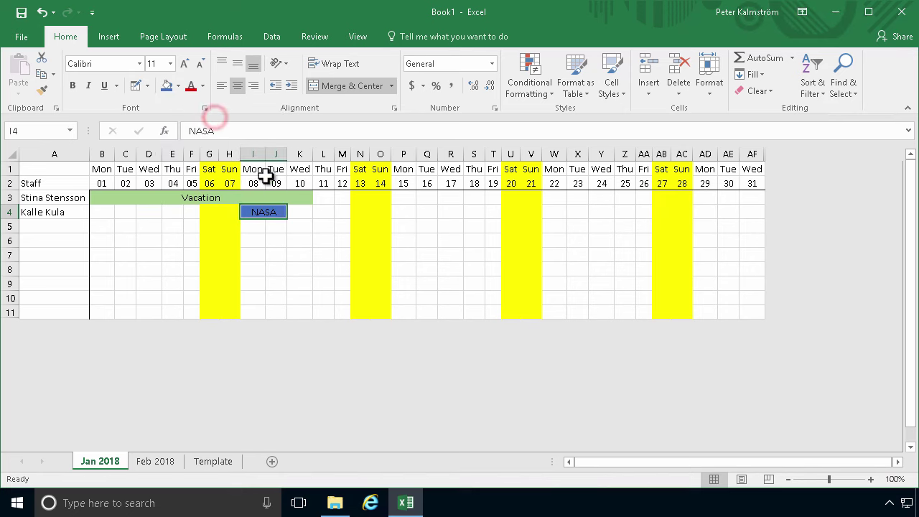
{"action": "left_click", "coordinate": [201, 85]}
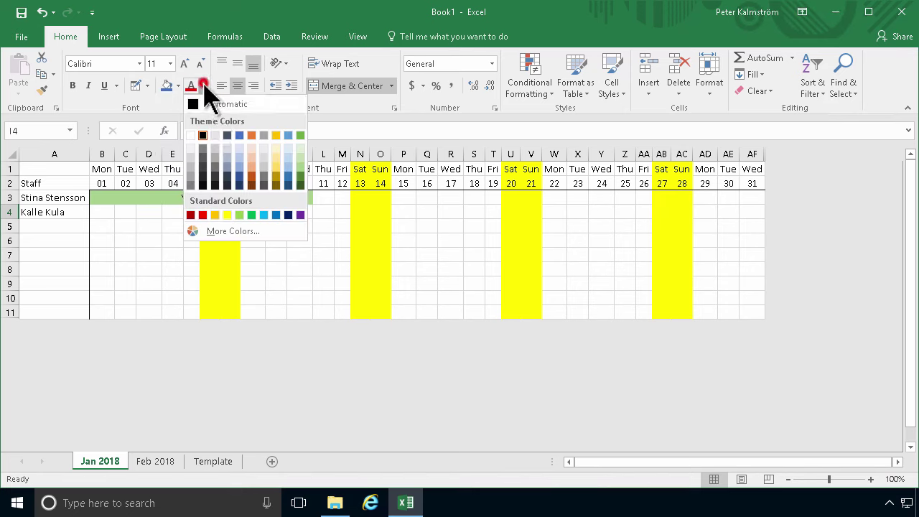
{"action": "left_click", "coordinate": [190, 135]}
{"action": "left_click", "coordinate": [324, 212]}
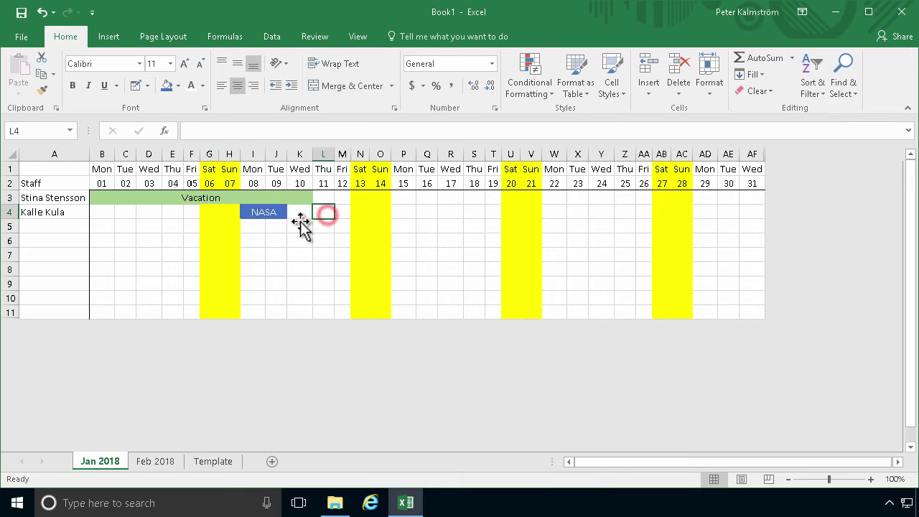
{"action": "left_click", "coordinate": [255, 216]}
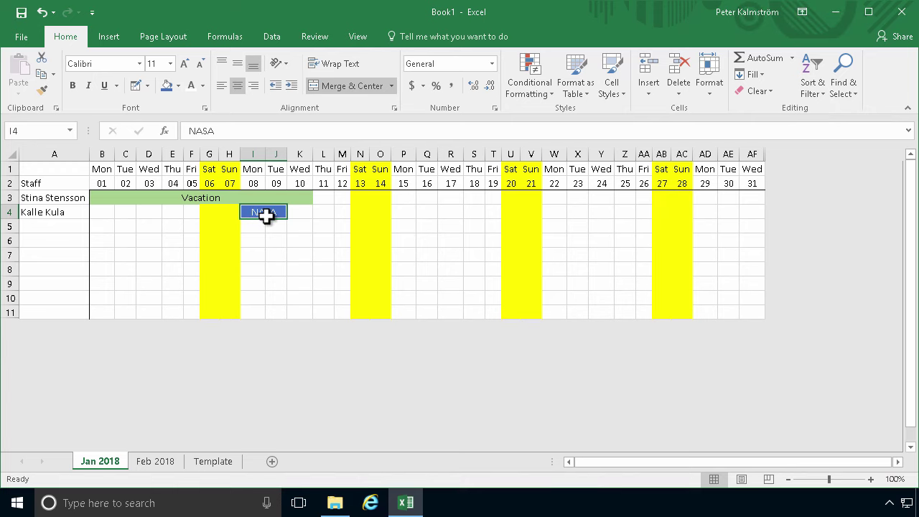
Copy the NASA cell and paste it into P4:Q4 and W4:X4
{"action": "right_click", "coordinate": [265, 216]}
{"action": "left_click", "coordinate": [303, 213]}
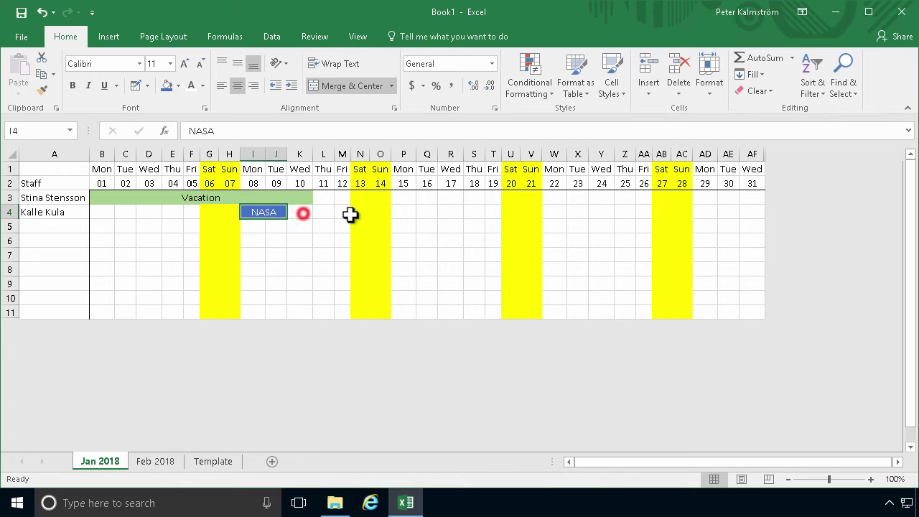
{"action": "left_click", "coordinate": [406, 212]}
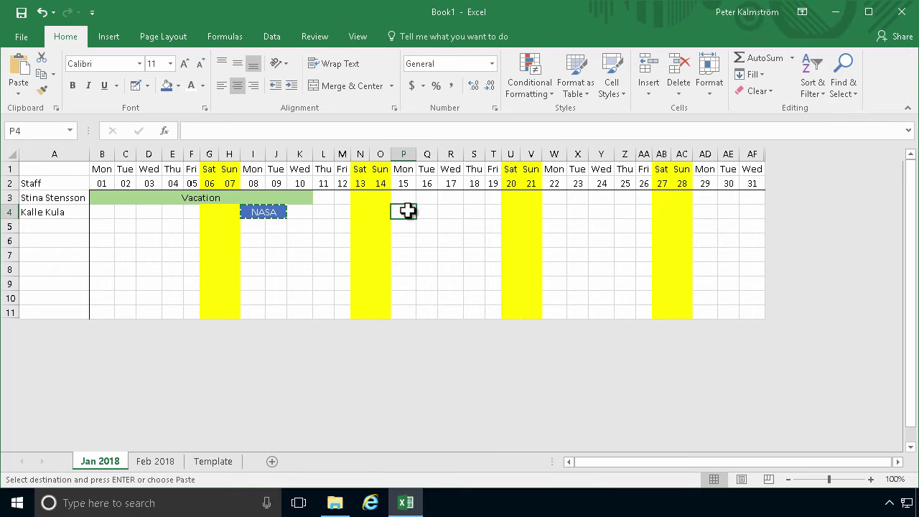
{"action": "key", "text": "ctrl+v"}
{"action": "left_click", "coordinate": [553, 213]}
{"action": "key", "text": "ctrl+v"}
{"action": "left_click", "coordinate": [557, 242]}
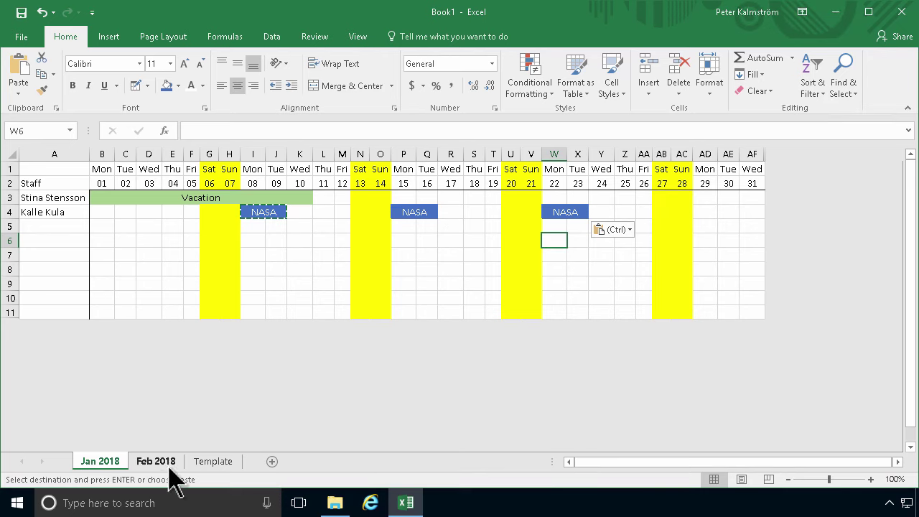
Delete the NASA entry from P4:Q4
{"action": "left_click", "coordinate": [210, 463]}
{"action": "left_click", "coordinate": [114, 462]}
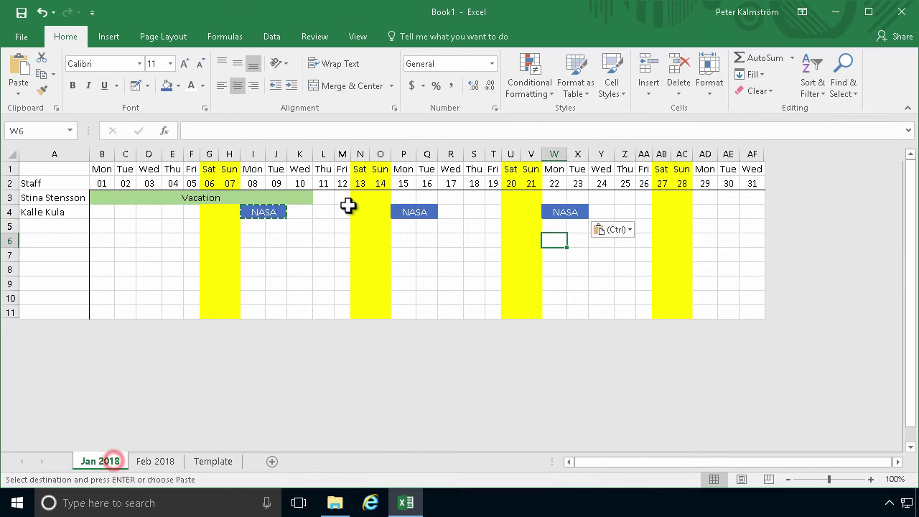
{"action": "left_click", "coordinate": [411, 214]}
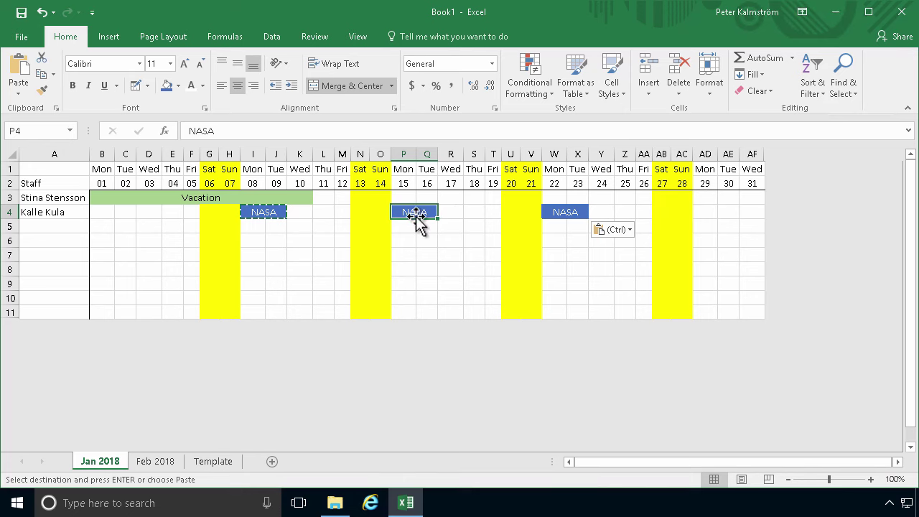
{"action": "key", "text": "Delete"}
{"action": "left_click", "coordinate": [454, 259]}
Use Format Painter from R4 to remove fill and merge from P4:Q4
{"action": "left_click", "coordinate": [399, 213]}
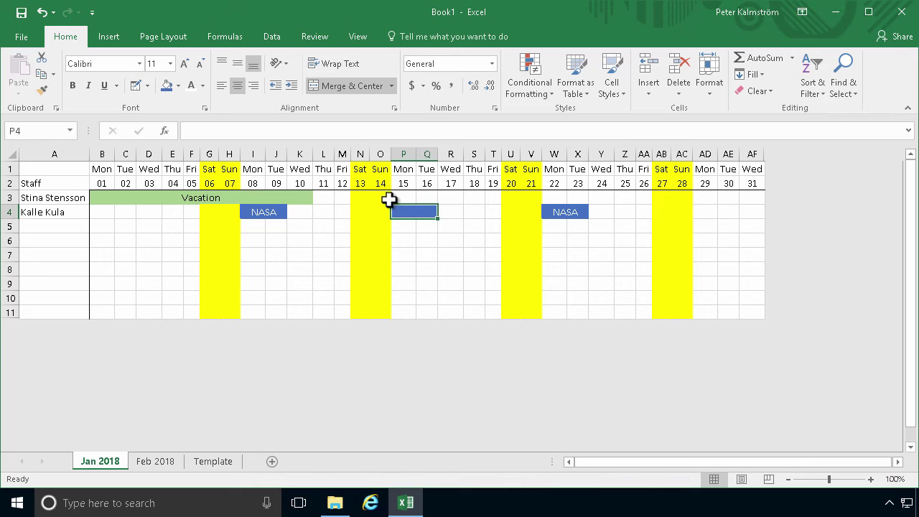
{"action": "left_click", "coordinate": [454, 211]}
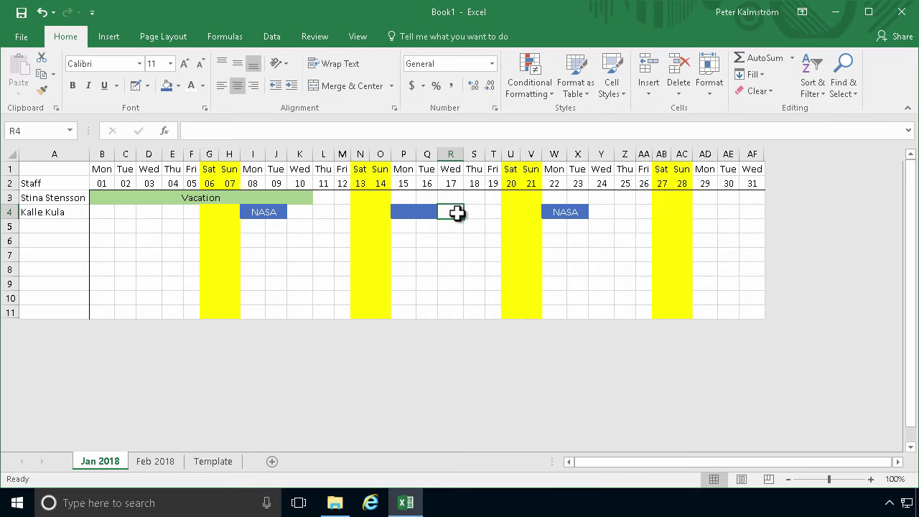
{"action": "left_click", "coordinate": [43, 89]}
{"action": "left_click_drag", "start_coordinate": [432, 211], "coordinate": [410, 215]}
{"action": "left_click", "coordinate": [411, 240]}
{"action": "left_click", "coordinate": [408, 209]}
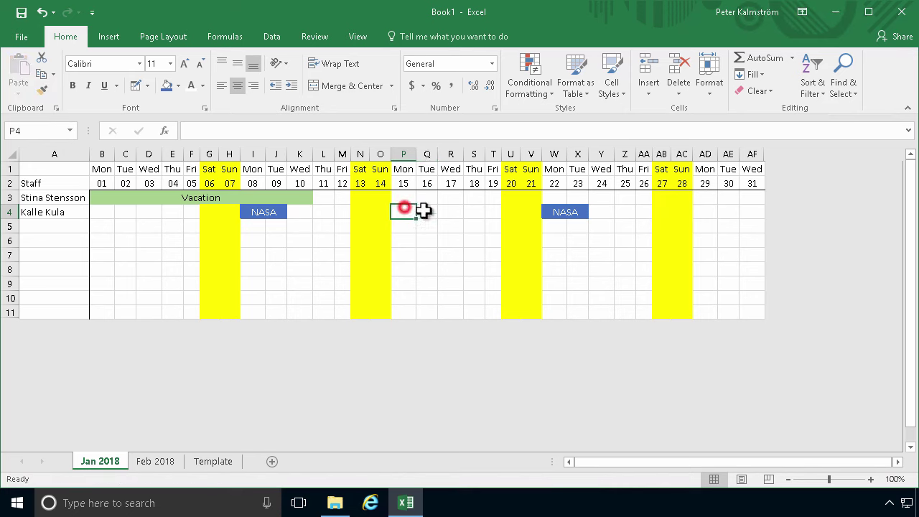
{"action": "left_click", "coordinate": [425, 210]}
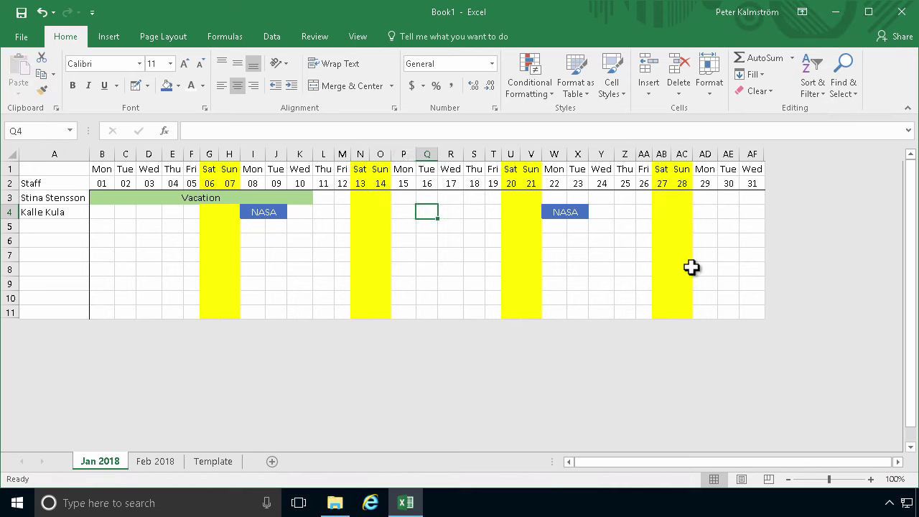